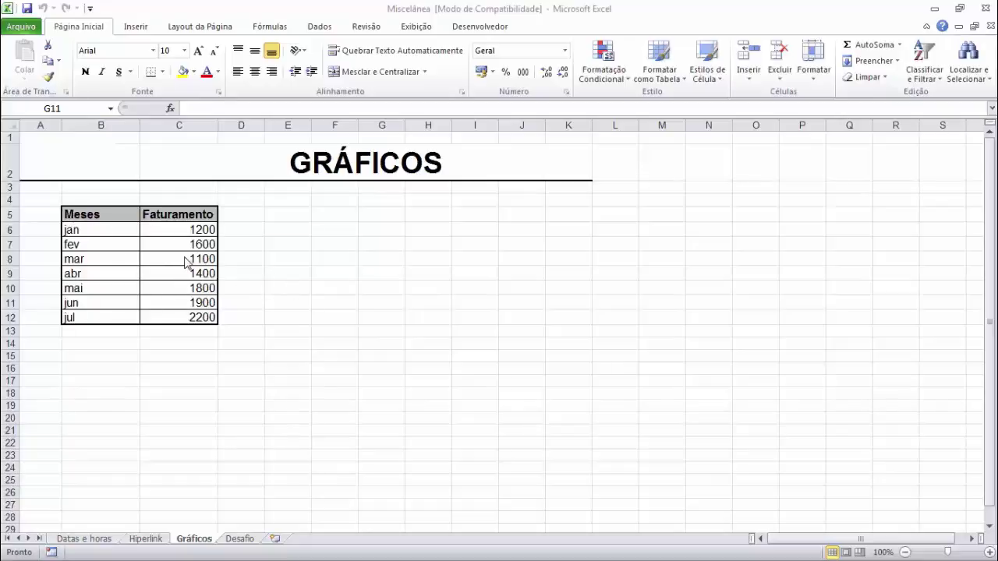
- Insert a 2D clustered column chart from the Meses and Faturamento table (B5:C12) and place it beside the table
left_click_drag(95, 214, 184, 313)
left_click(136, 26)
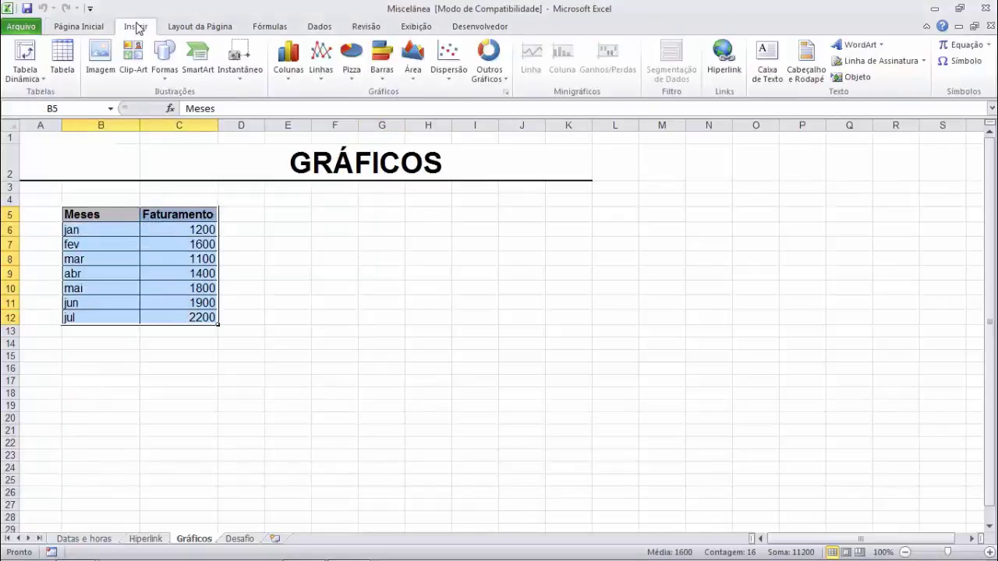
left_click(289, 66)
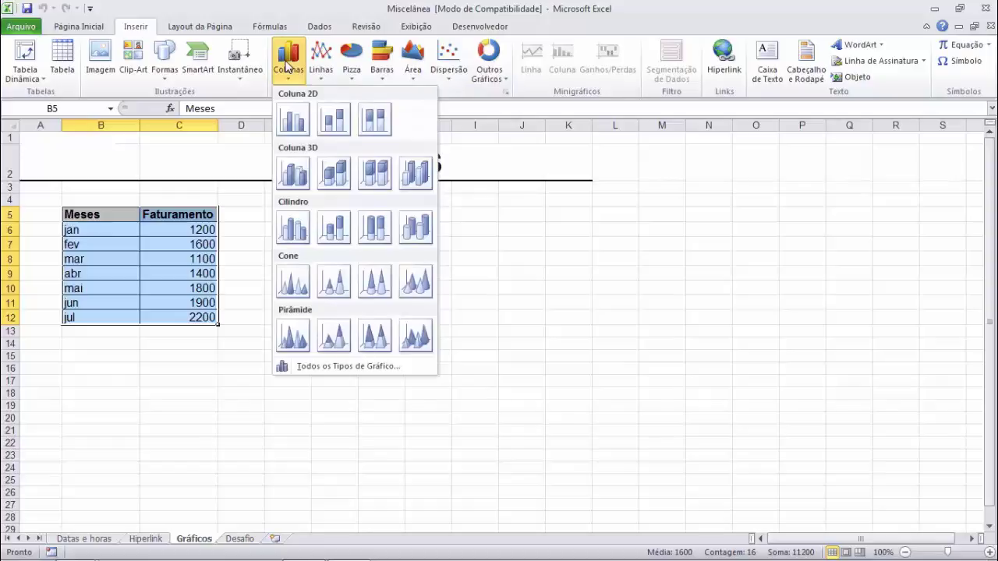
left_click(298, 126)
left_click_drag(441, 229, 333, 182)
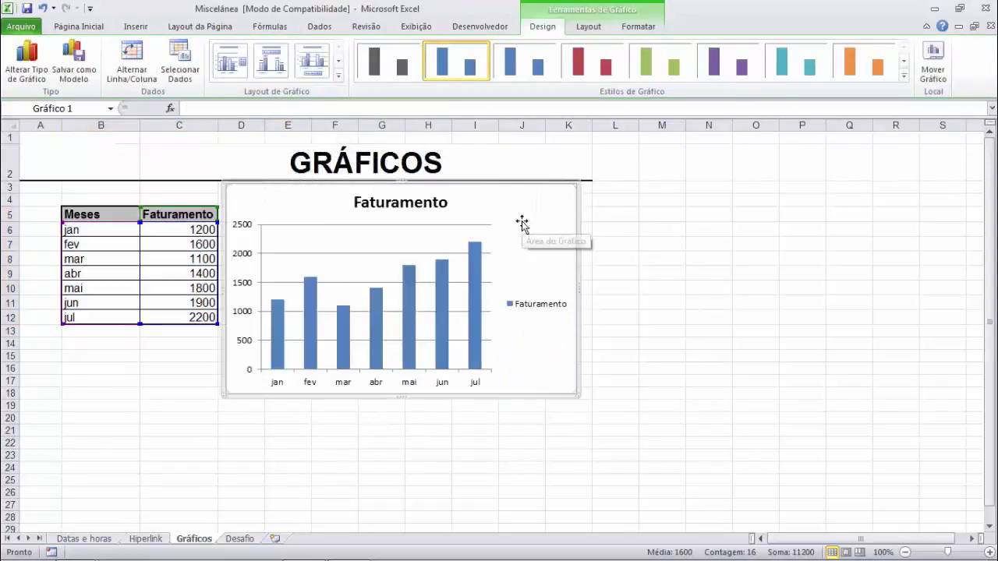
- Insert a scatter chart with smooth lines and markers from B5:C12 and place it to the right of the column chart
left_click(114, 211)
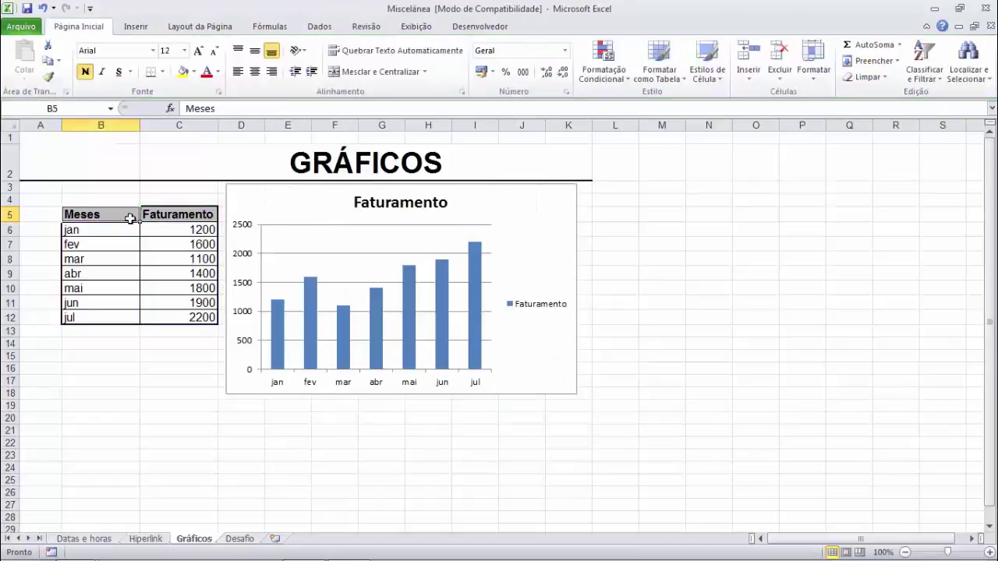
left_click_drag(130, 219, 172, 315)
left_click(141, 27)
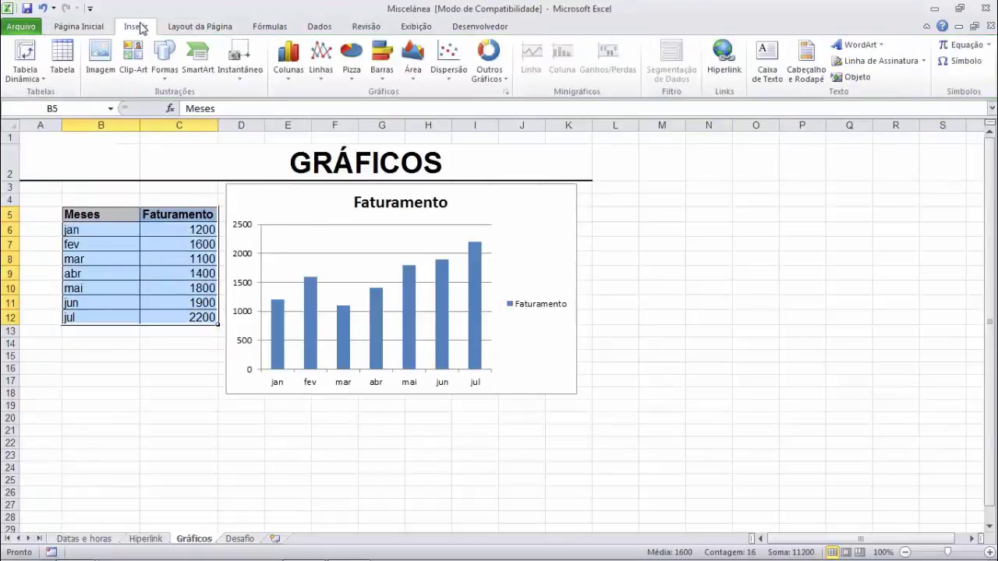
left_click(452, 51)
left_click(491, 119)
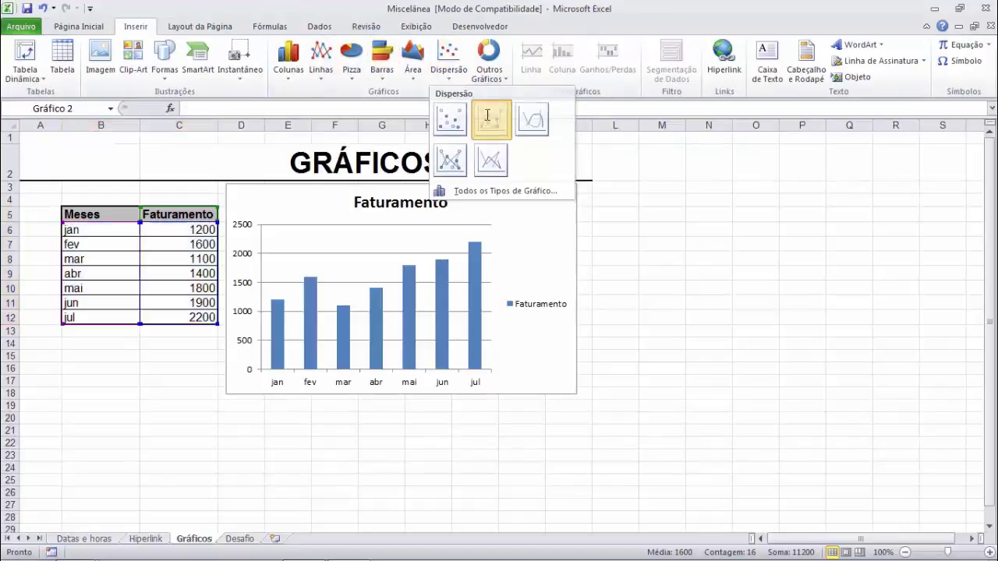
left_click_drag(414, 234, 656, 185)
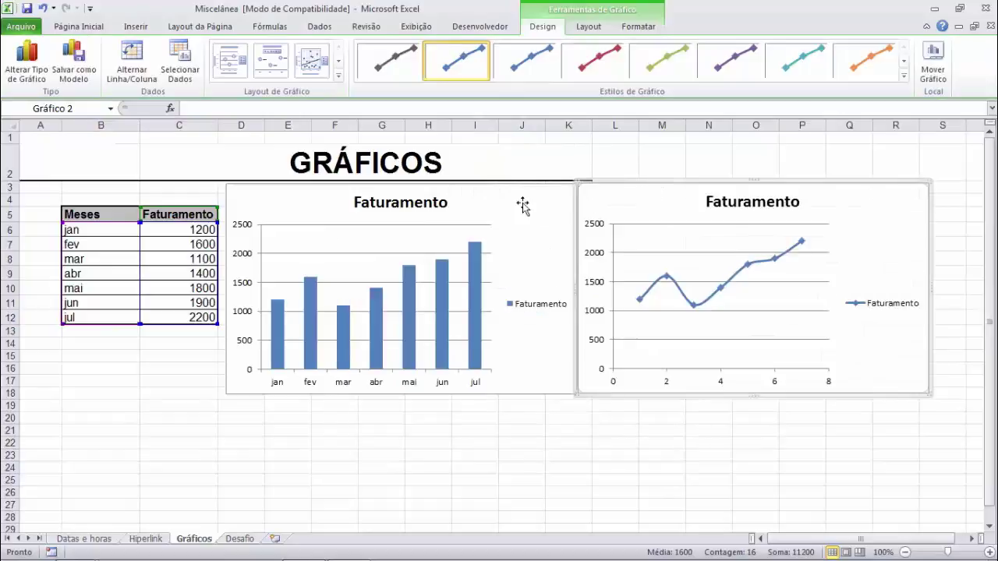
- Insert a basic 2D pie chart from B5:C12 and place it directly below the column chart
left_click_drag(90, 215, 163, 314)
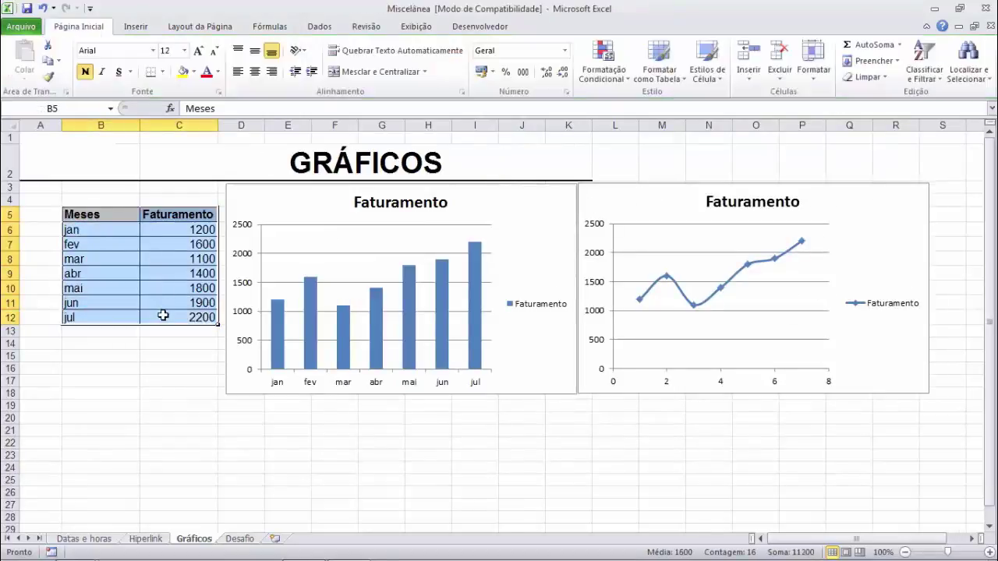
left_click(136, 26)
left_click(351, 55)
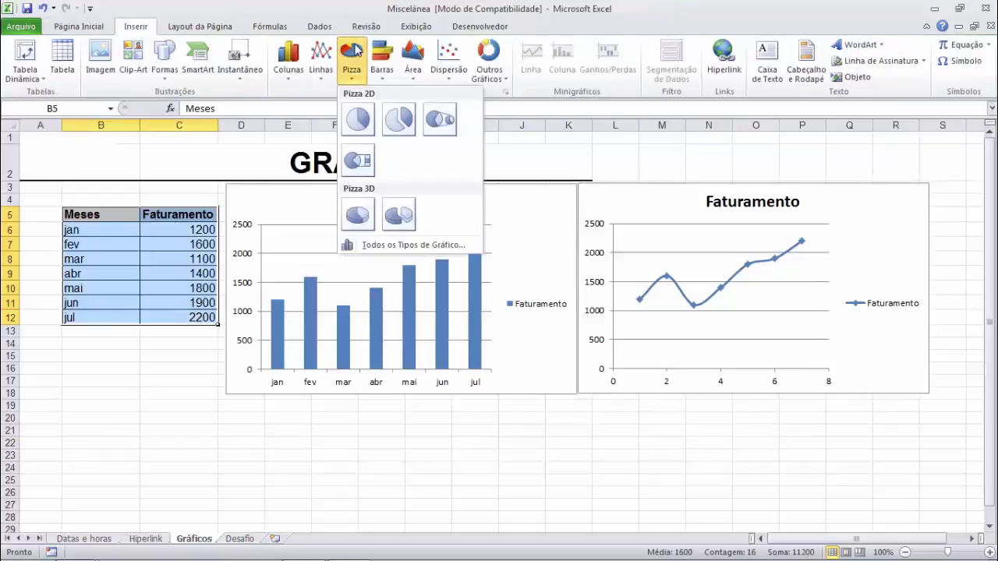
left_click(356, 117)
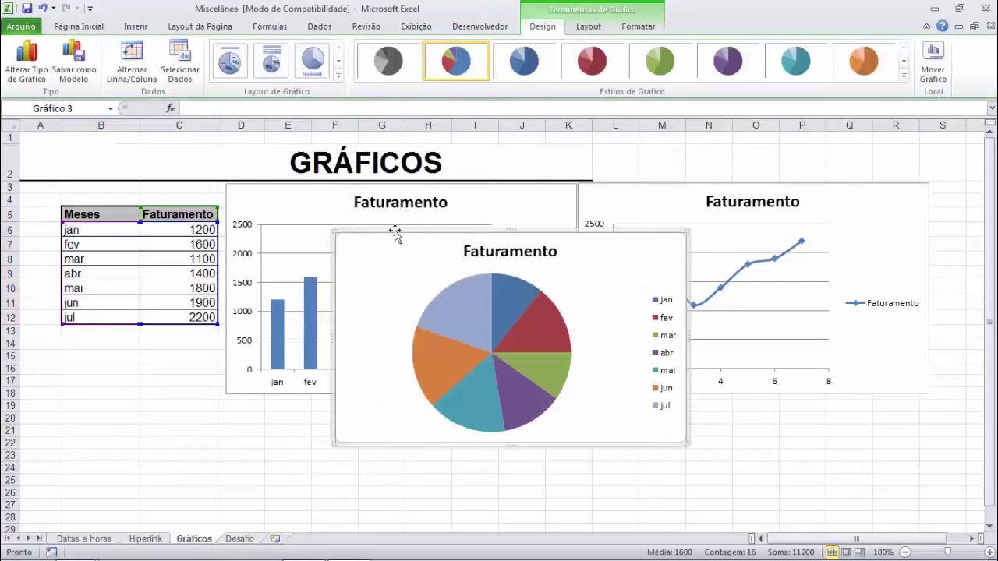
left_click_drag(395, 231, 283, 393)
- Insert a 2D clustered bar chart from B5:C12 and place it directly below the scatter chart
left_click(126, 259)
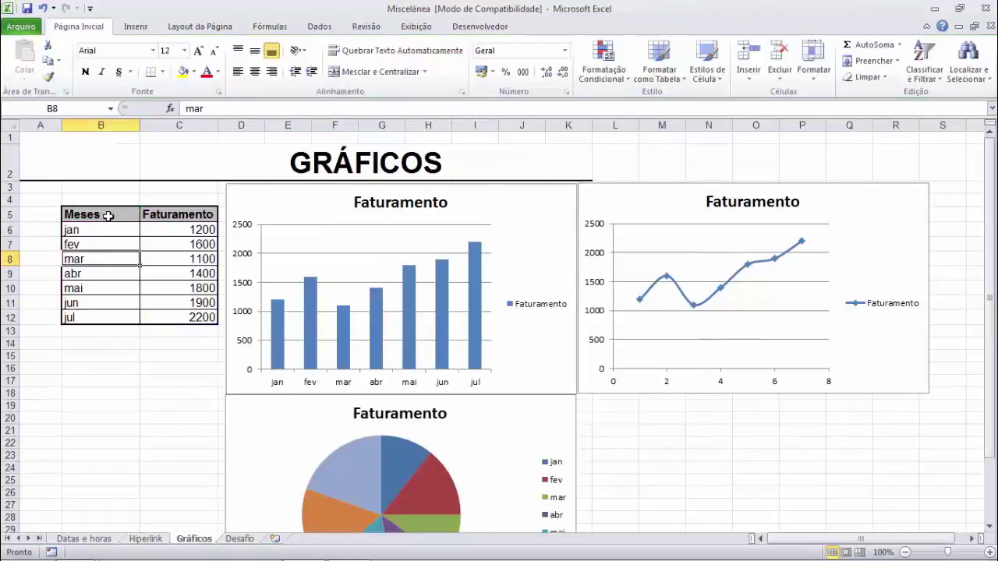
left_click_drag(105, 214, 179, 318)
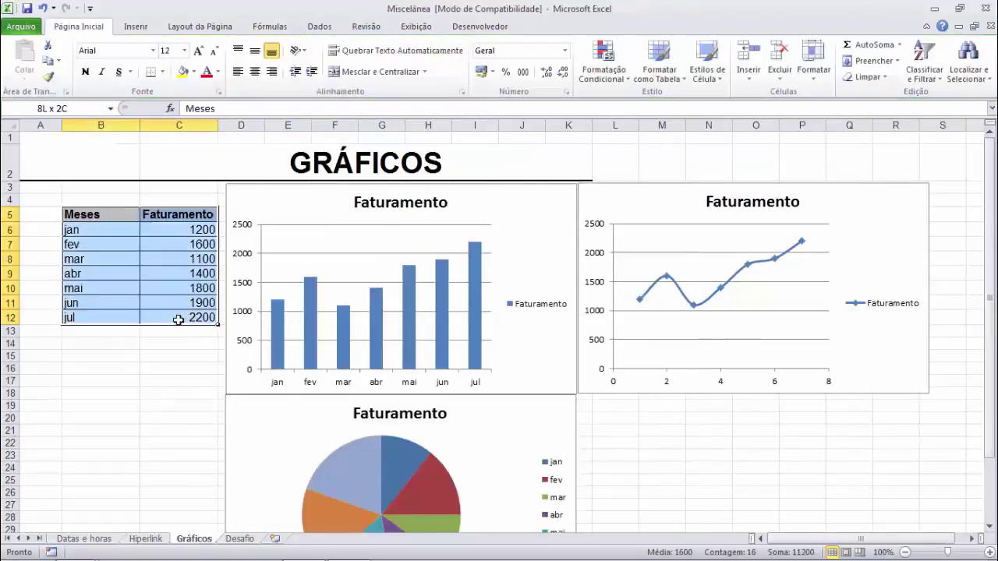
left_click(136, 26)
left_click(383, 59)
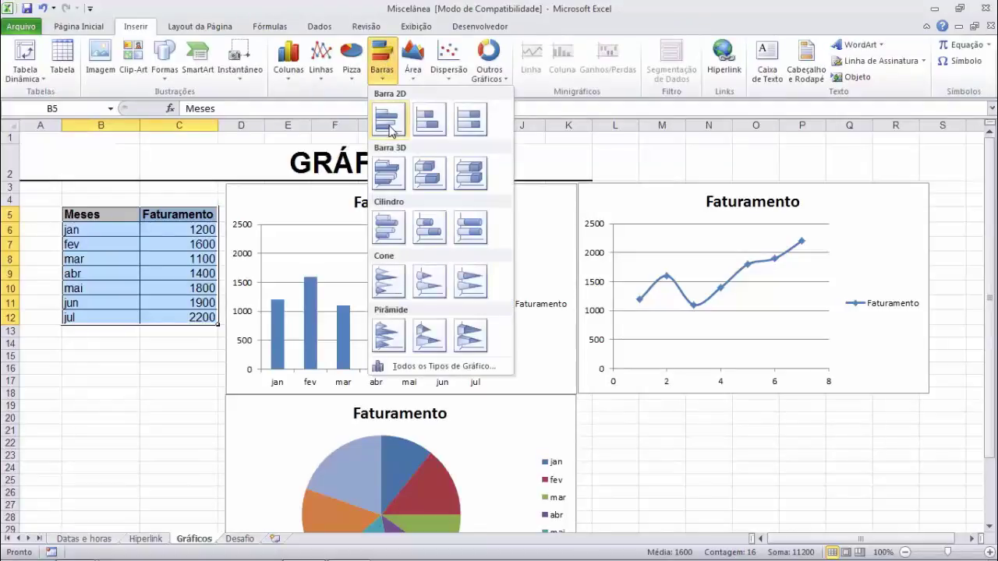
left_click(394, 119)
left_click_drag(570, 231, 812, 401)
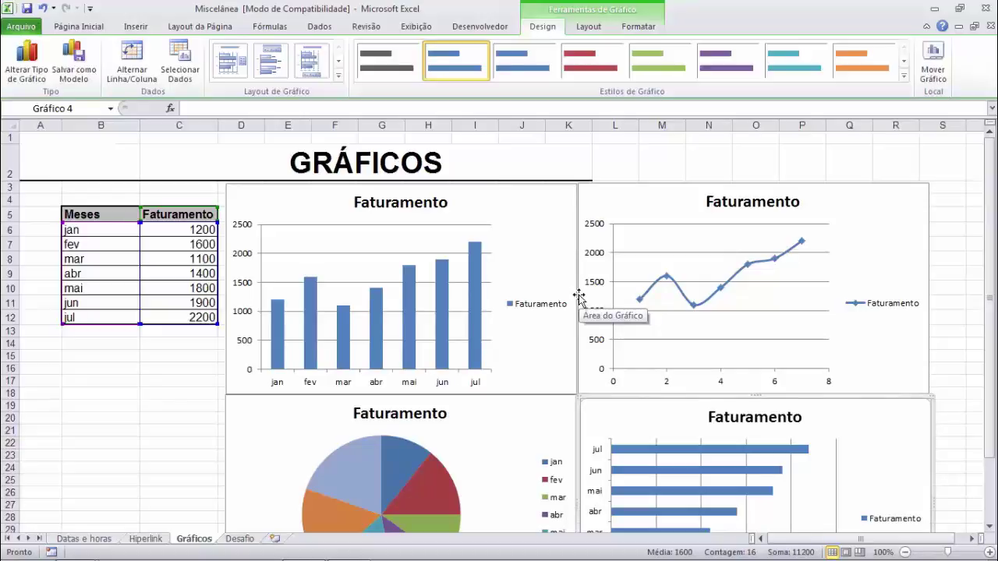
- Apply the flat red style to the column chart and the green style with thick line and large markers to the scatter chart
left_click(537, 218)
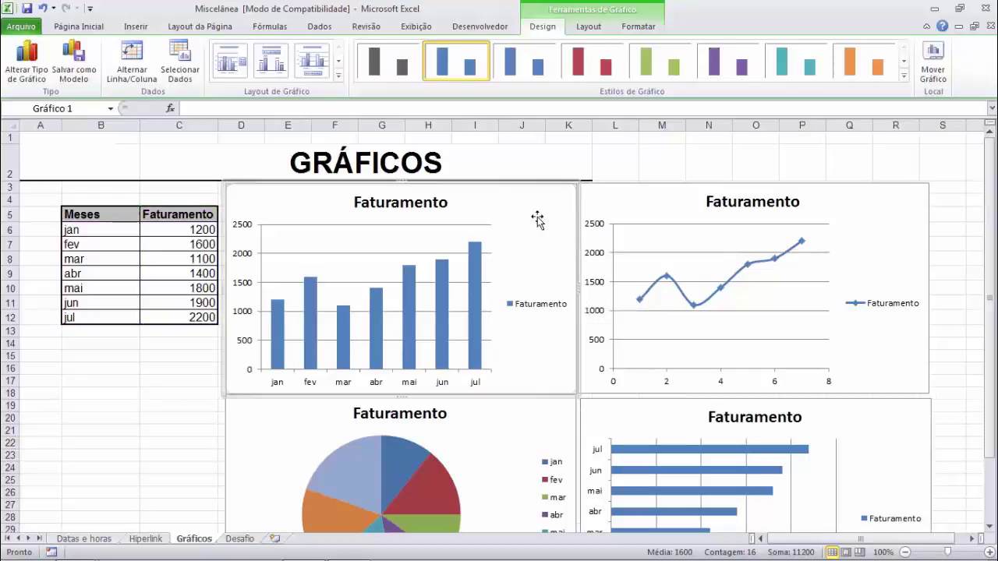
left_click(598, 60)
left_click(664, 215)
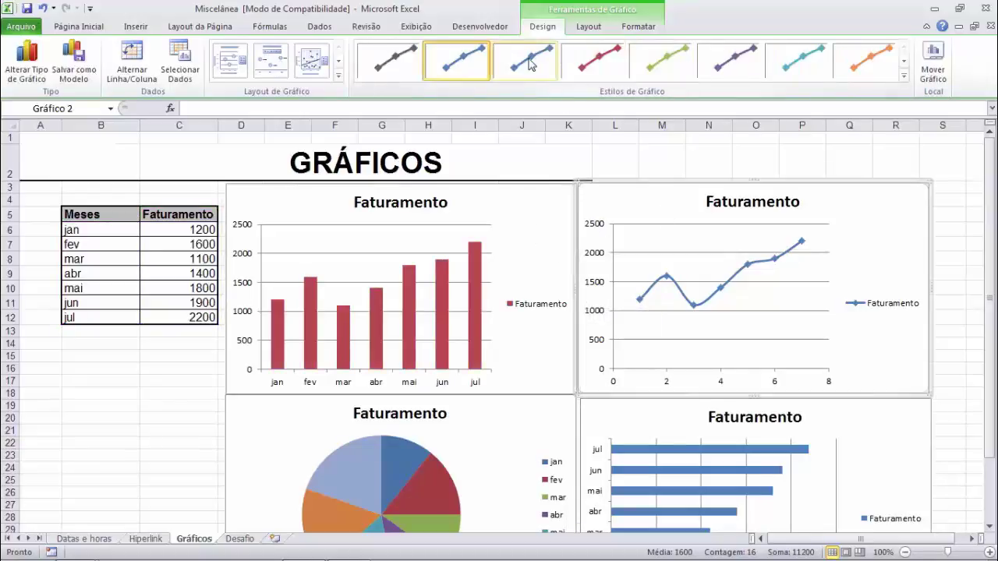
left_click(904, 76)
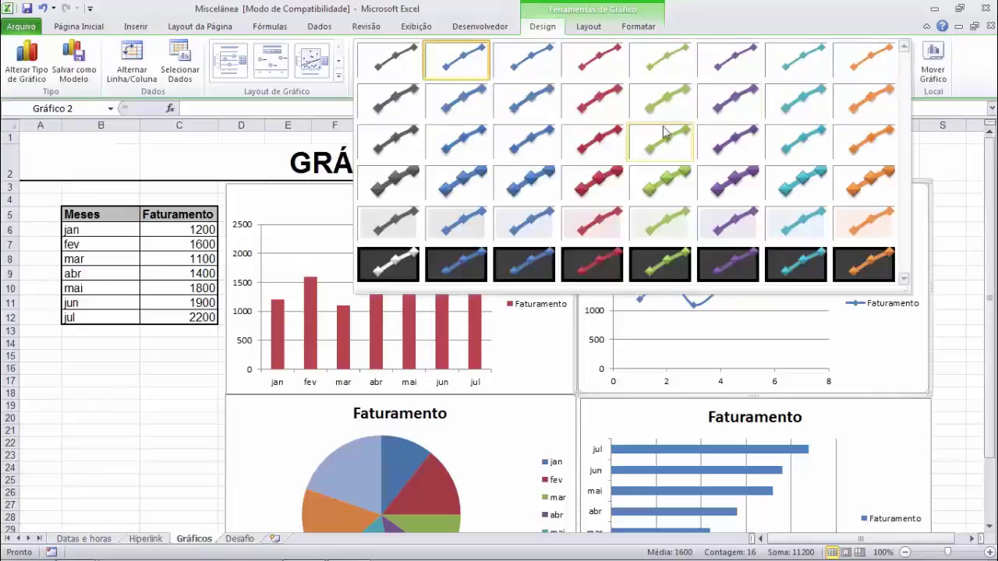
left_click(664, 187)
- Apply the red-shades style from the fifth row of chart styles to the pie chart
left_click(488, 508)
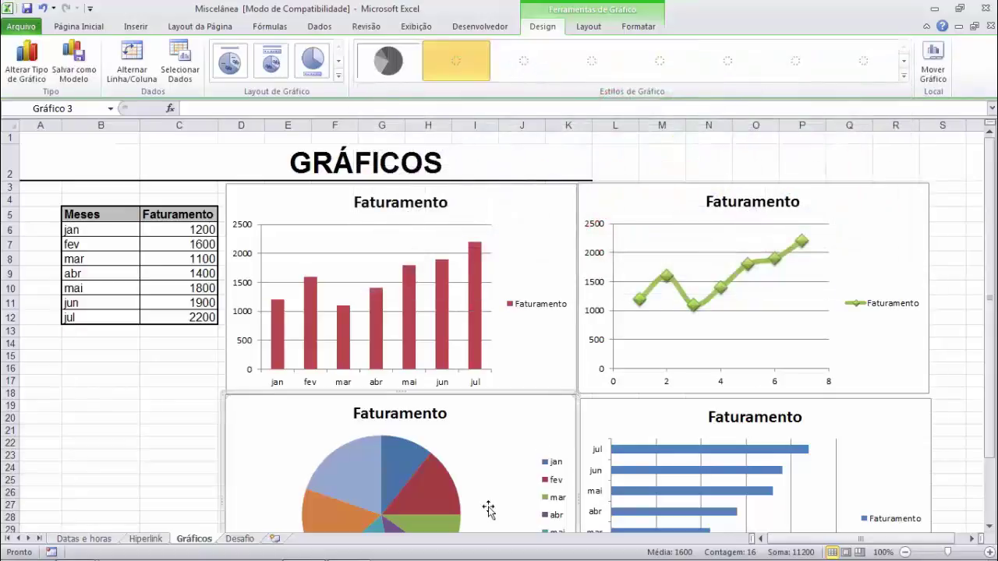
left_click(903, 76)
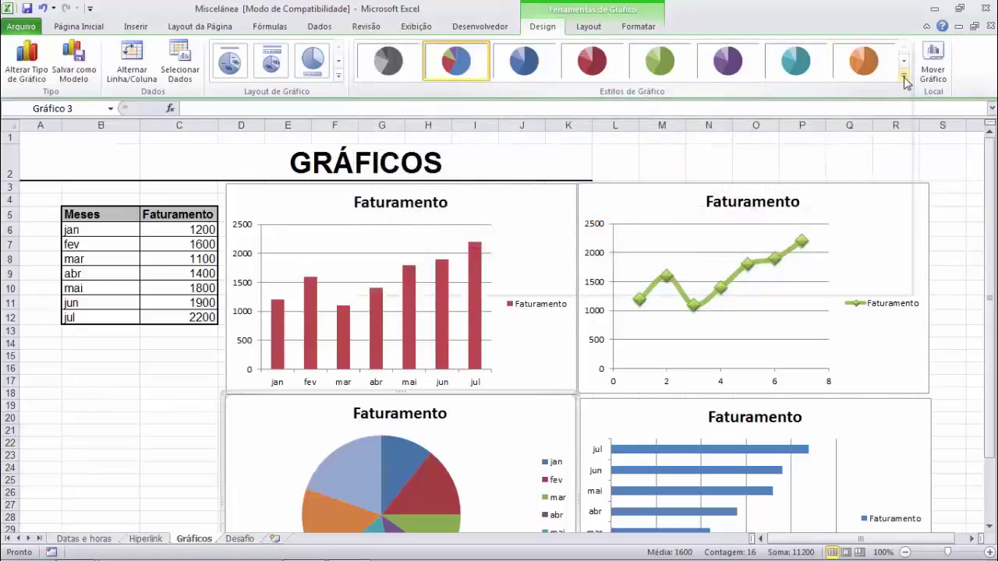
left_click(583, 226)
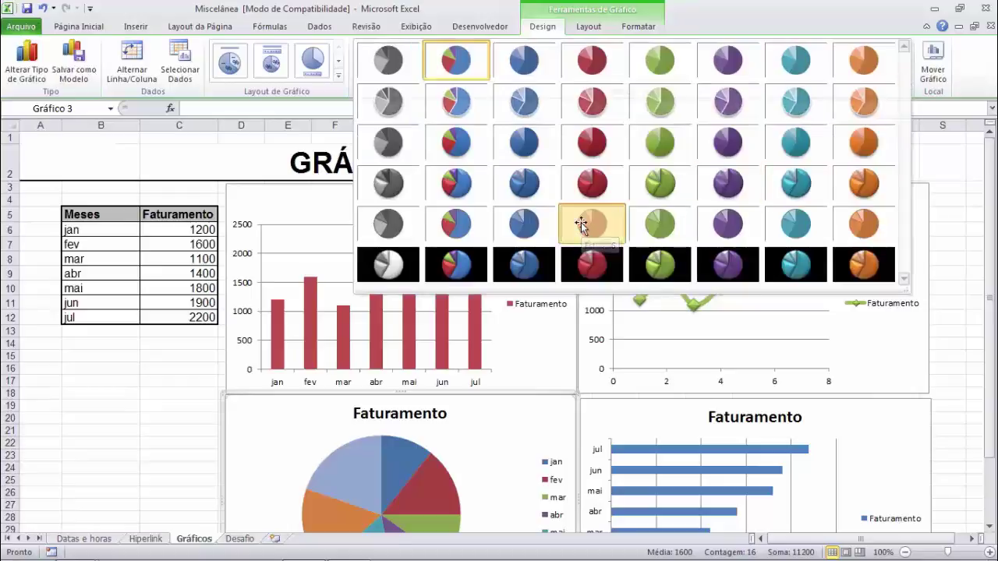
- Apply the dark-background style with white bars to the bar chart and deselect it
left_click(610, 407)
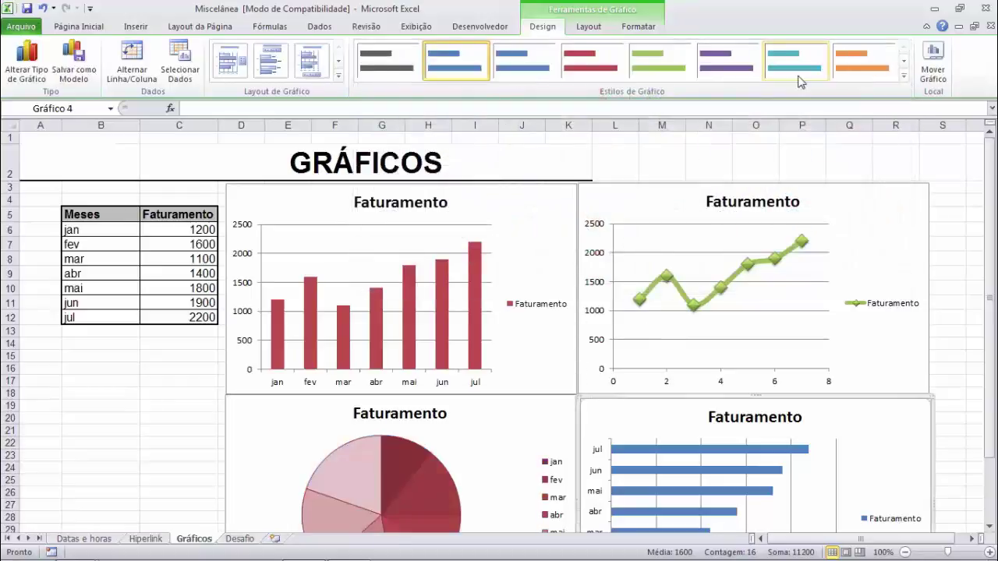
left_click(904, 76)
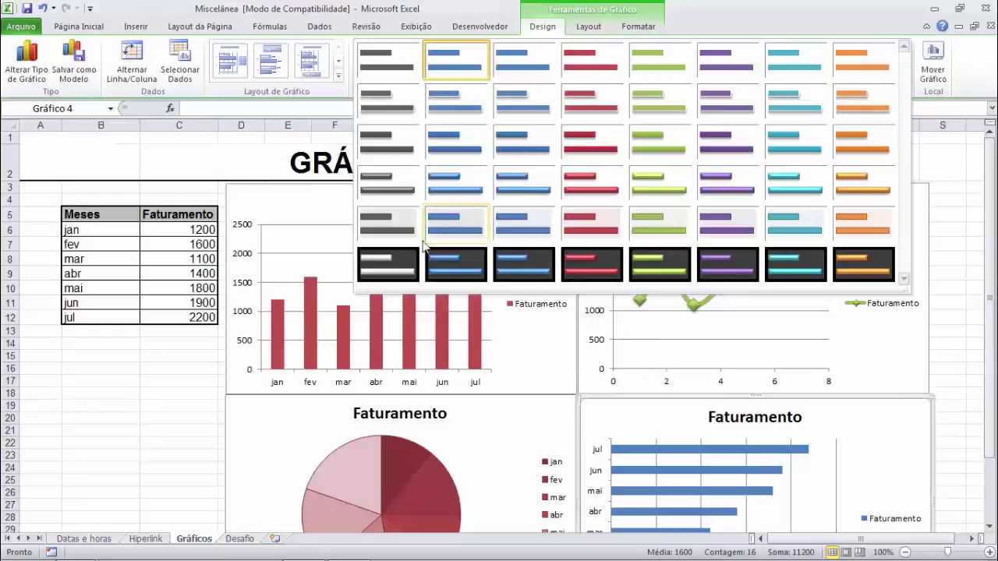
left_click(394, 261)
left_click(961, 310)
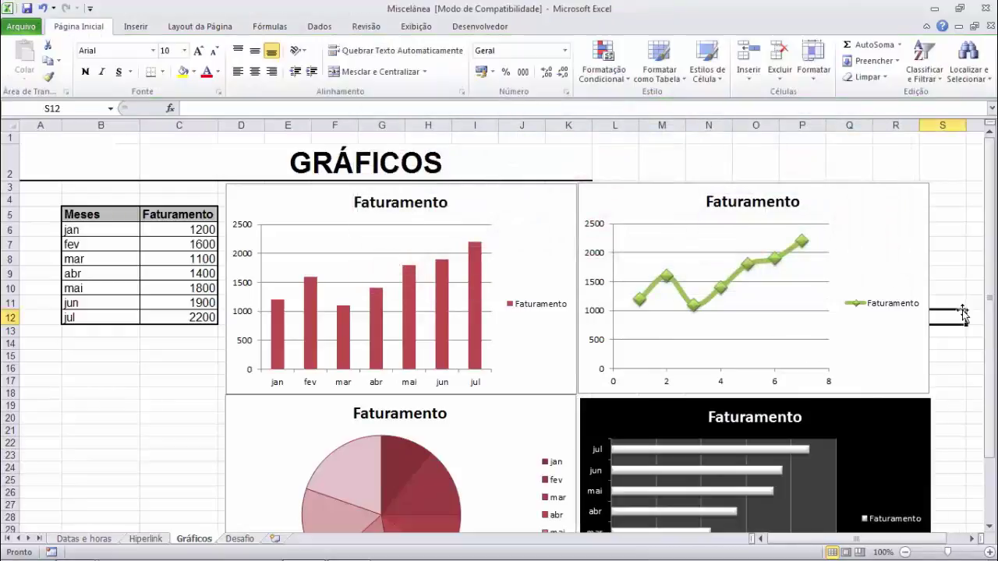
- Examine the chart styles and the design, layout and formatting options available for the scatter chart
left_click(644, 200)
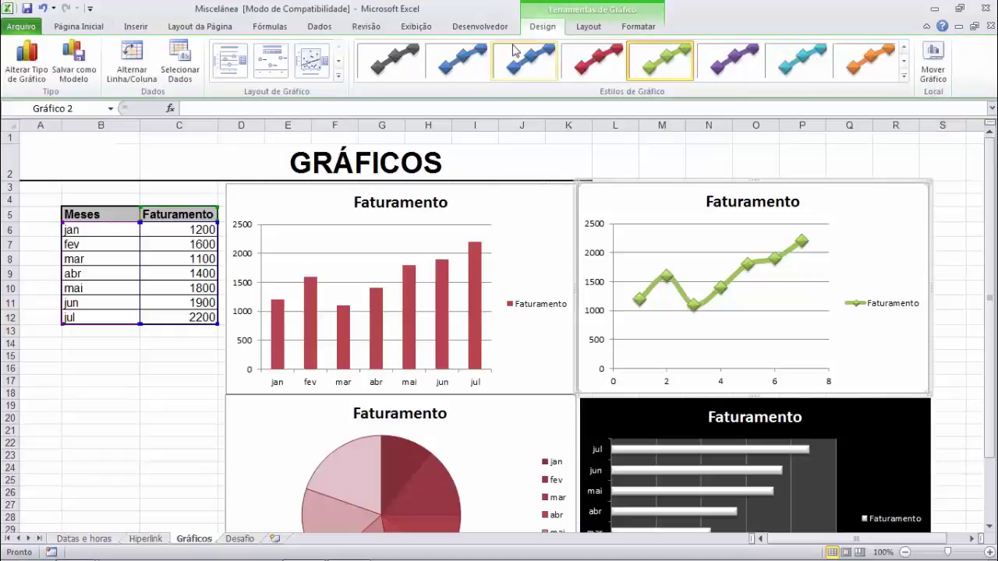
left_click(903, 76)
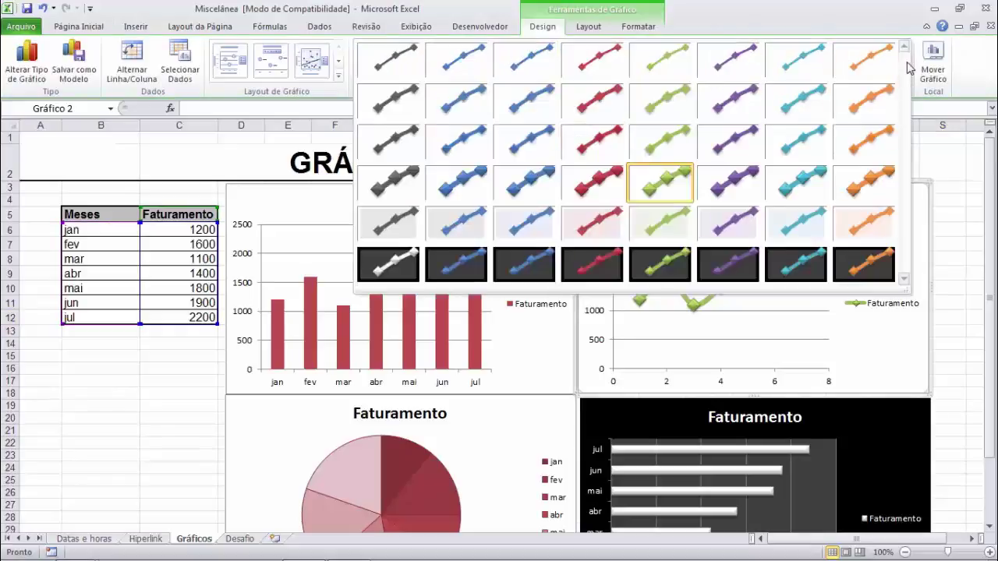
left_click(581, 28)
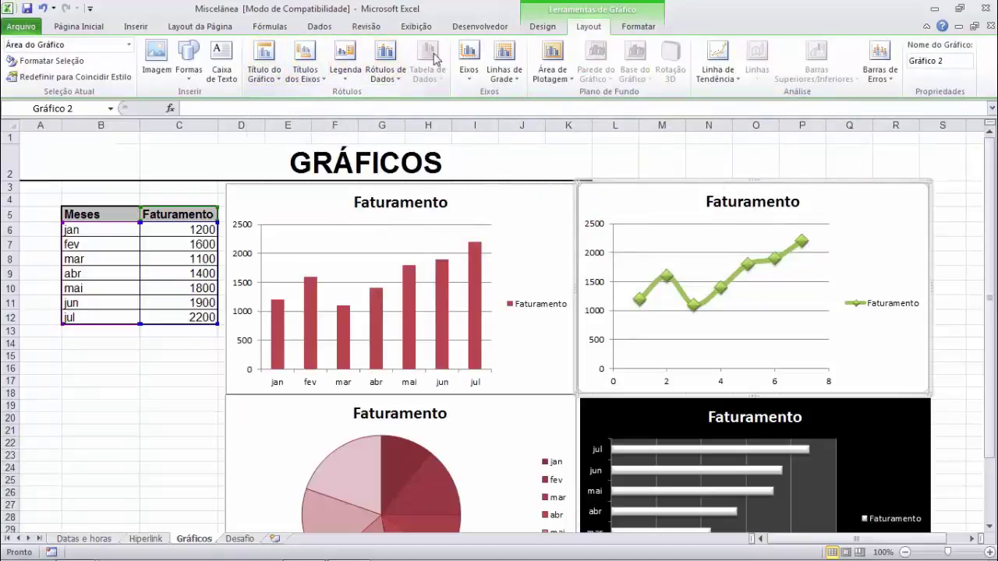
left_click(627, 28)
left_click(540, 31)
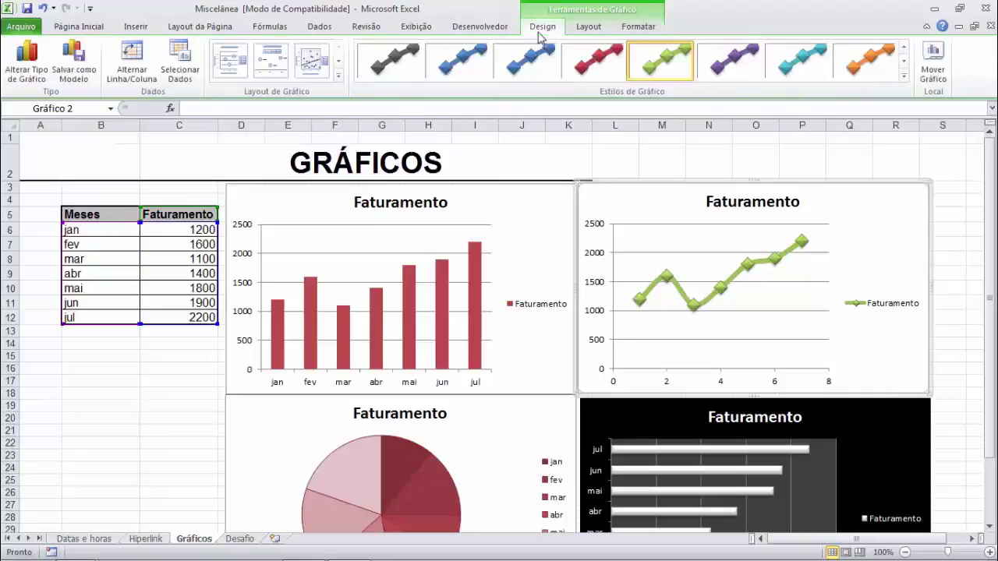
left_click(906, 50)
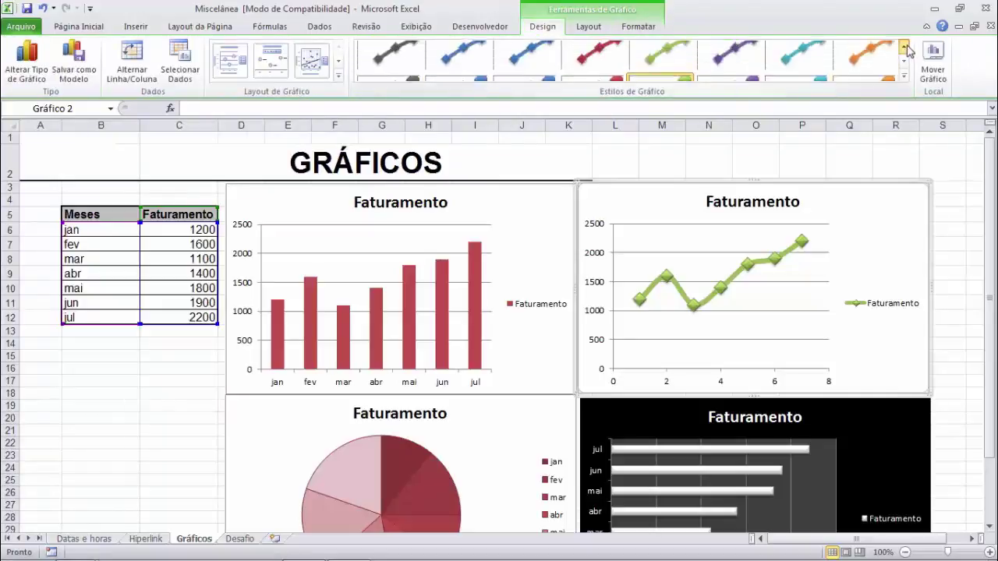
left_click(145, 351)
- Move the column chart to a new chart sheet named Gráf1
left_click_drag(992, 234, 992, 242)
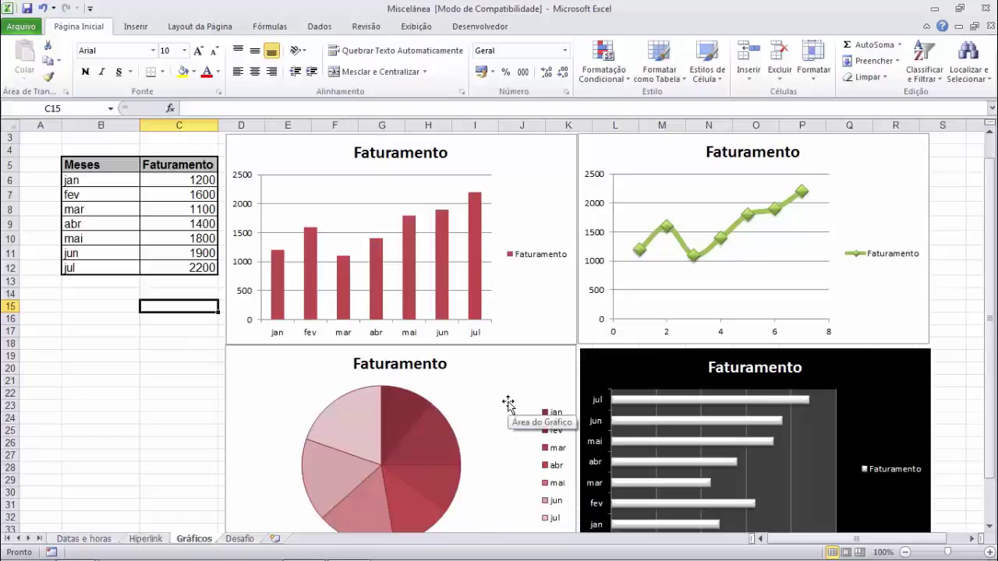
left_click(527, 172)
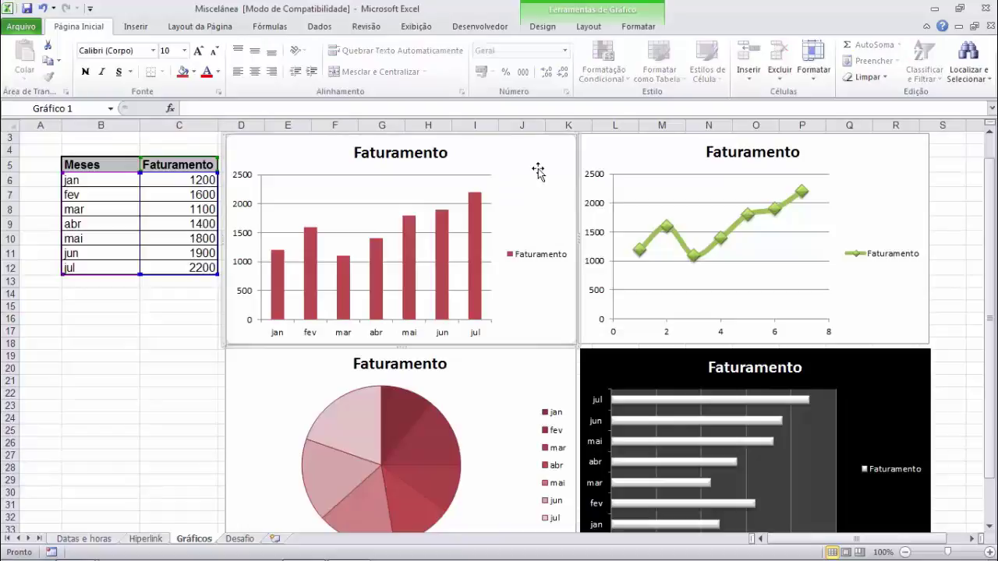
right_click(538, 171)
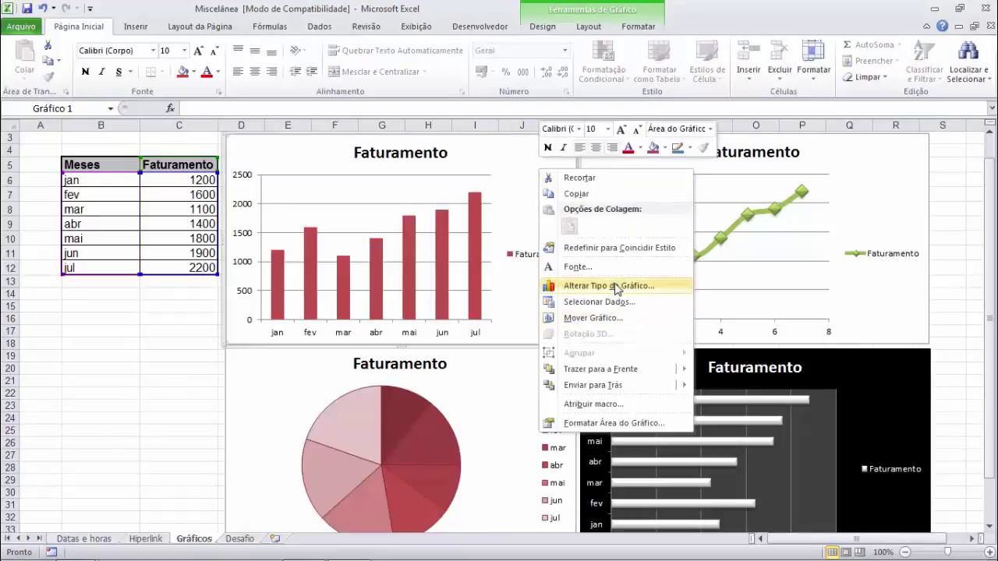
left_click(607, 319)
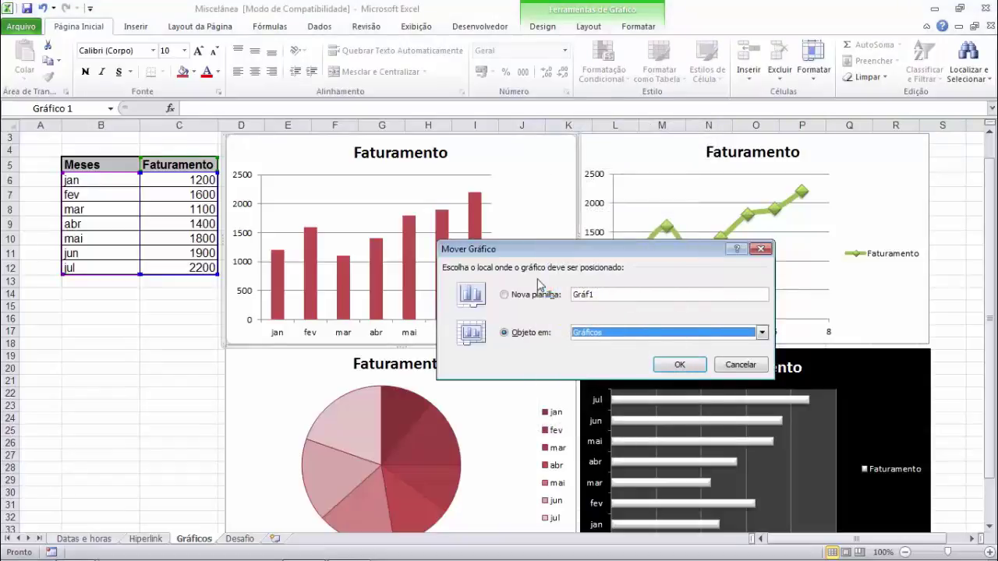
left_click(525, 300)
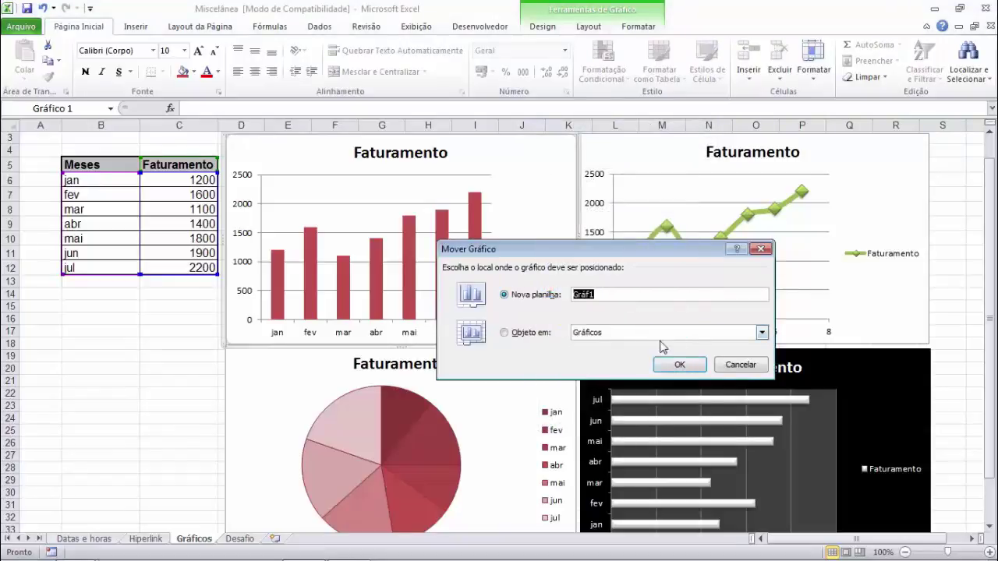
left_click(680, 365)
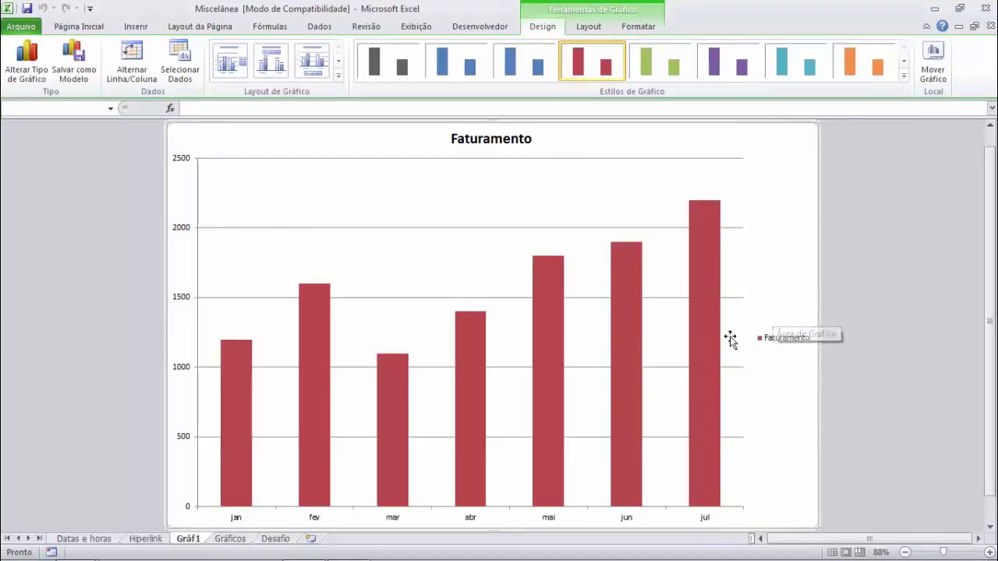
- Set the column chart's legend position to Inferior so that it sits below the chart
left_click(782, 346)
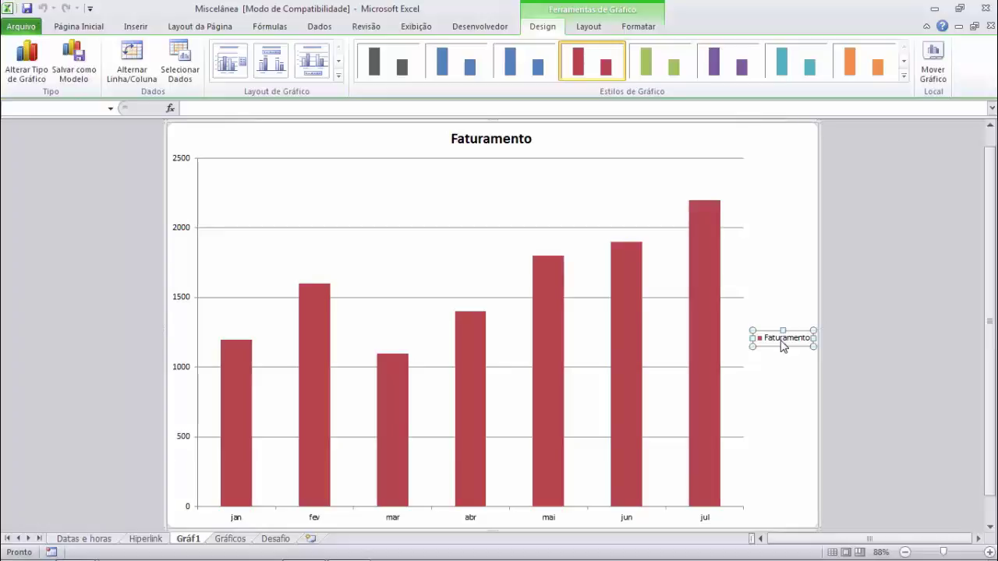
right_click(783, 346)
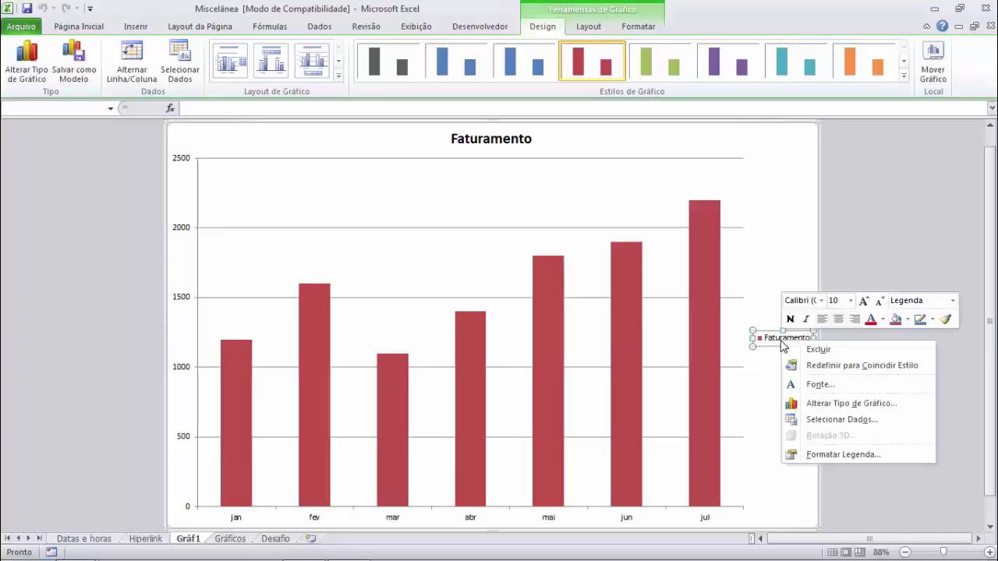
left_click(822, 456)
left_click(441, 171)
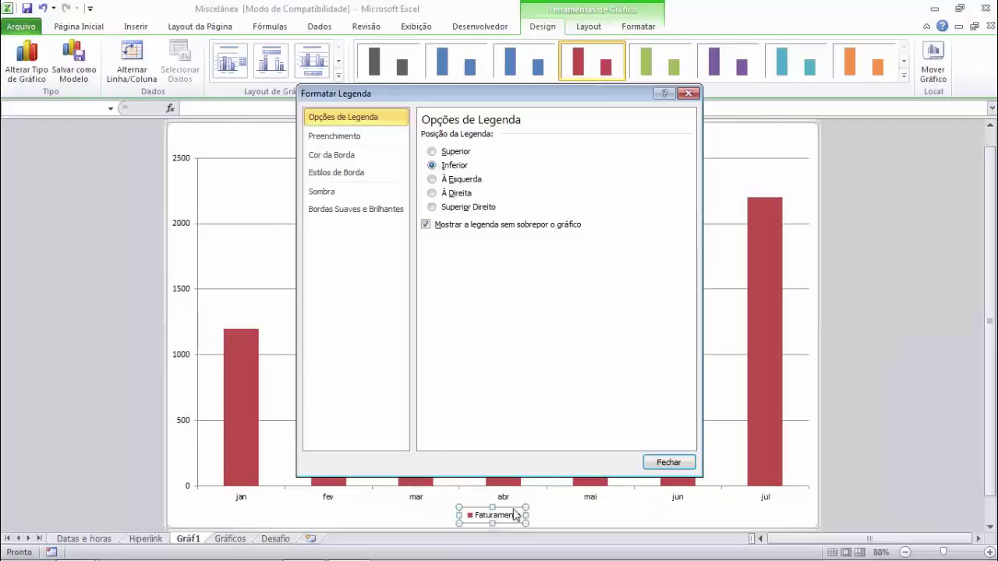
left_click(668, 464)
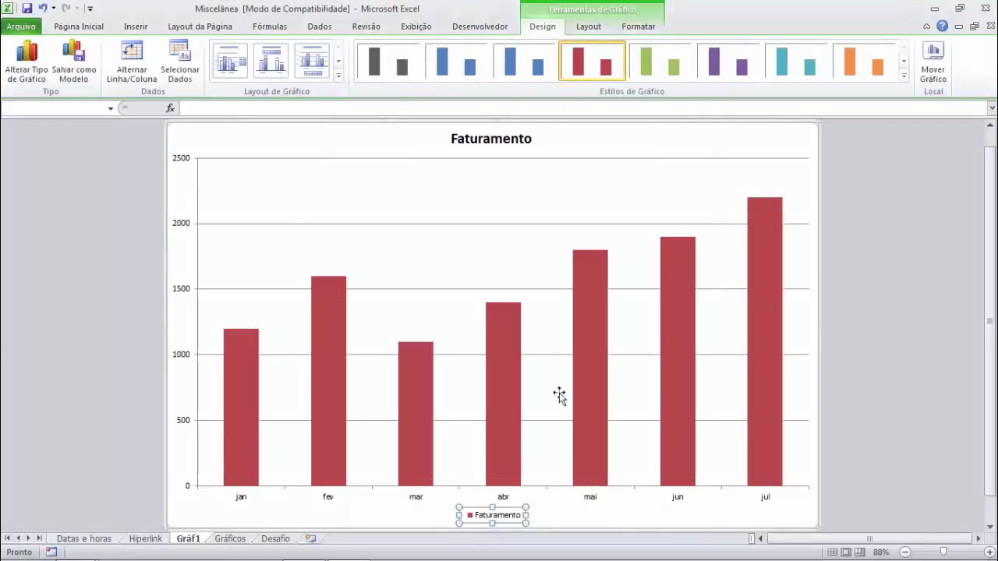
- Examine the formatting options available for the column chart's chart area
left_click(378, 157)
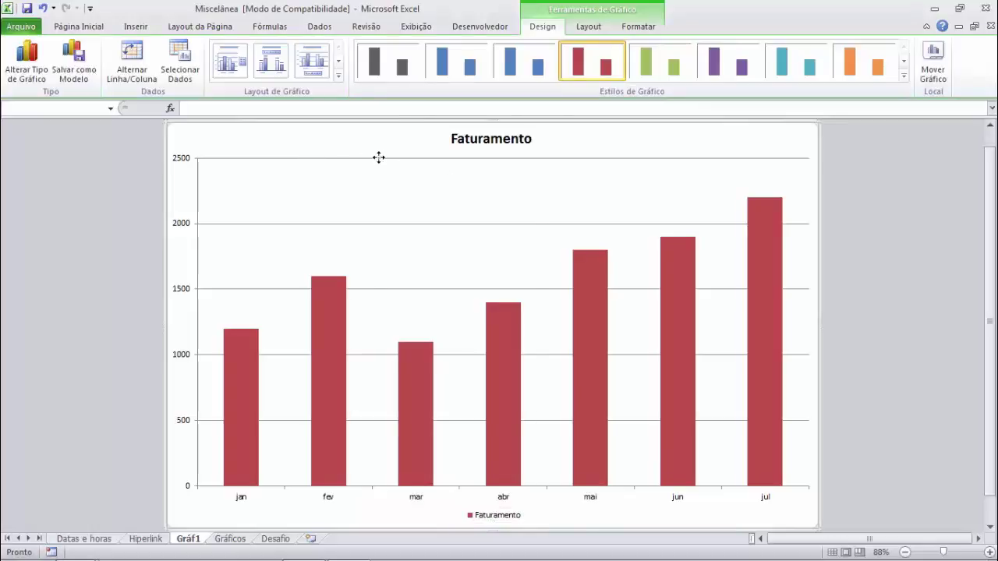
right_click(378, 157)
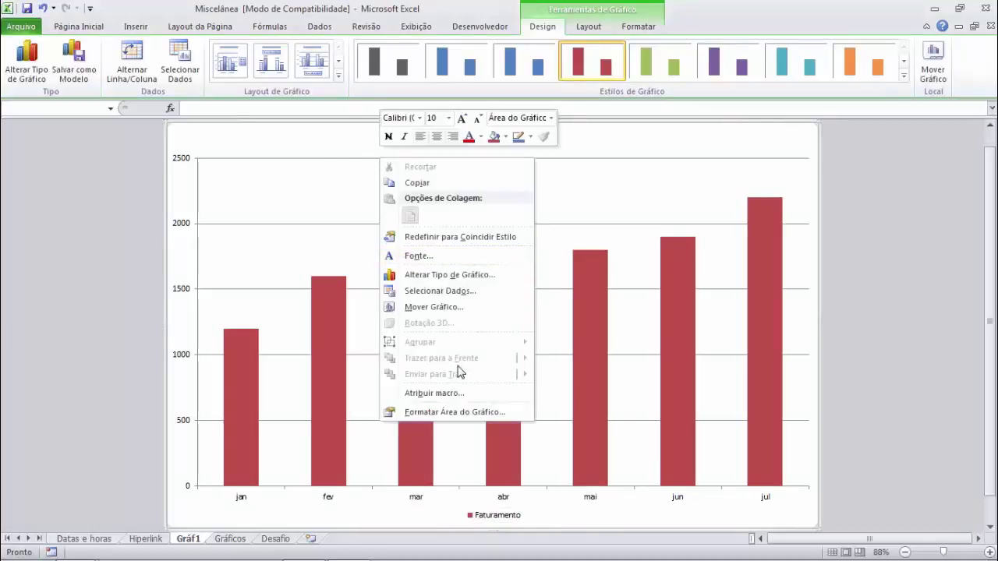
left_click(470, 413)
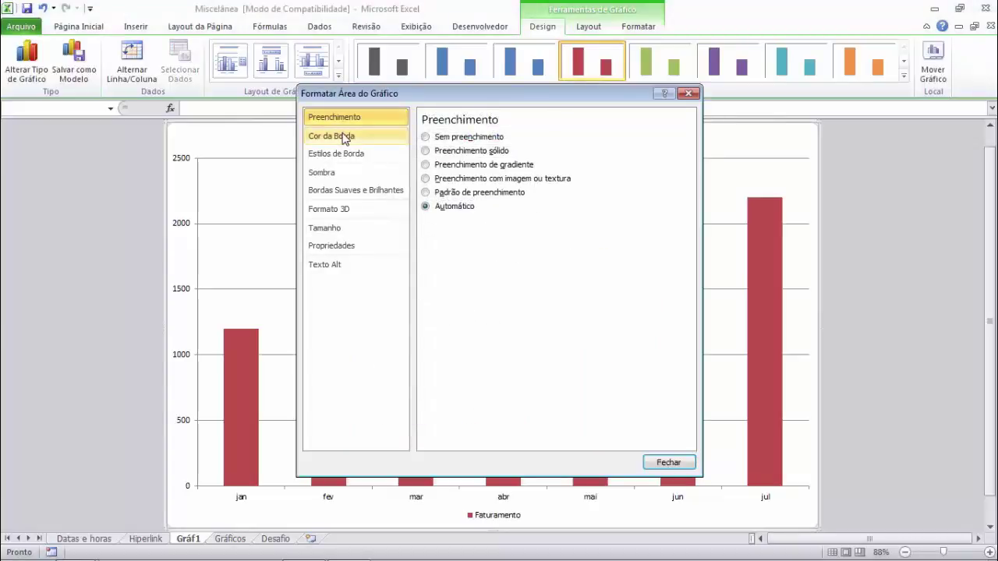
left_click(677, 463)
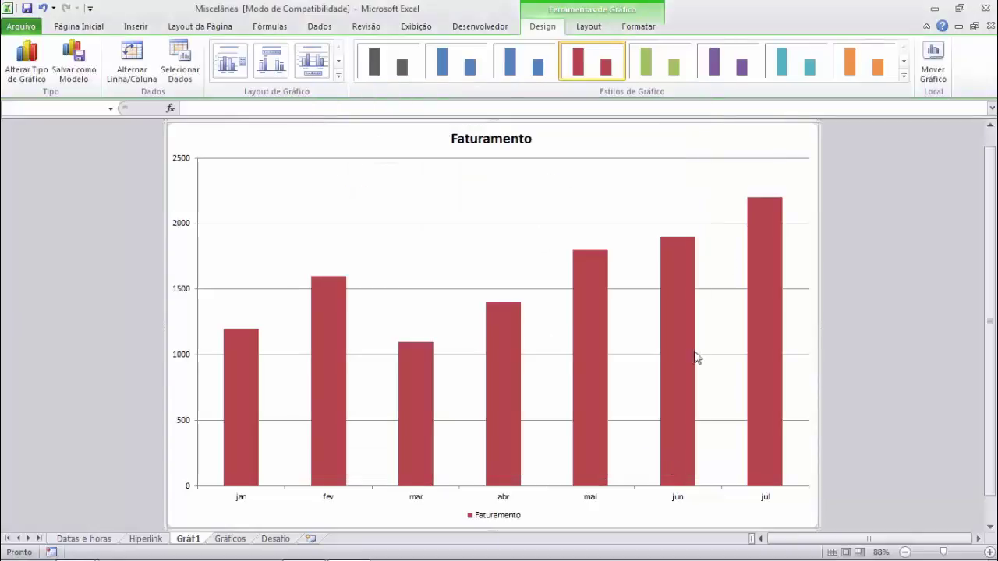
- Format the chart's major gridlines as a solid-colour line with a dashed dash type
left_click(730, 224)
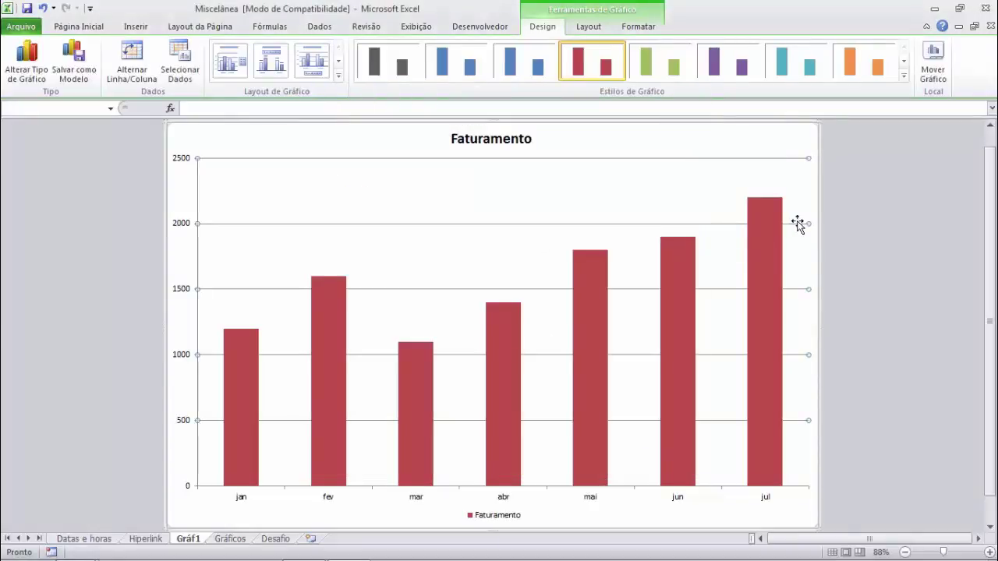
right_click(703, 230)
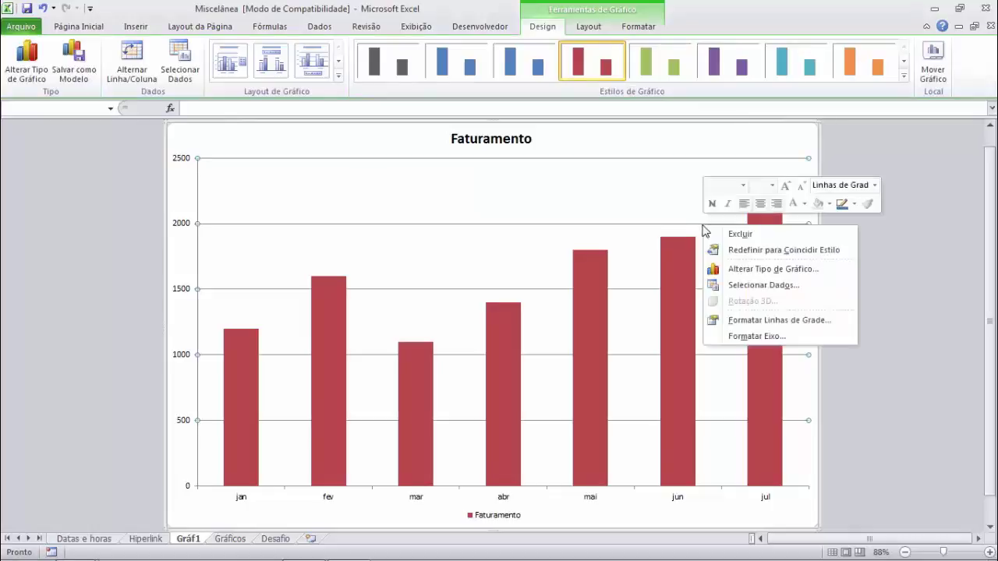
left_click(744, 323)
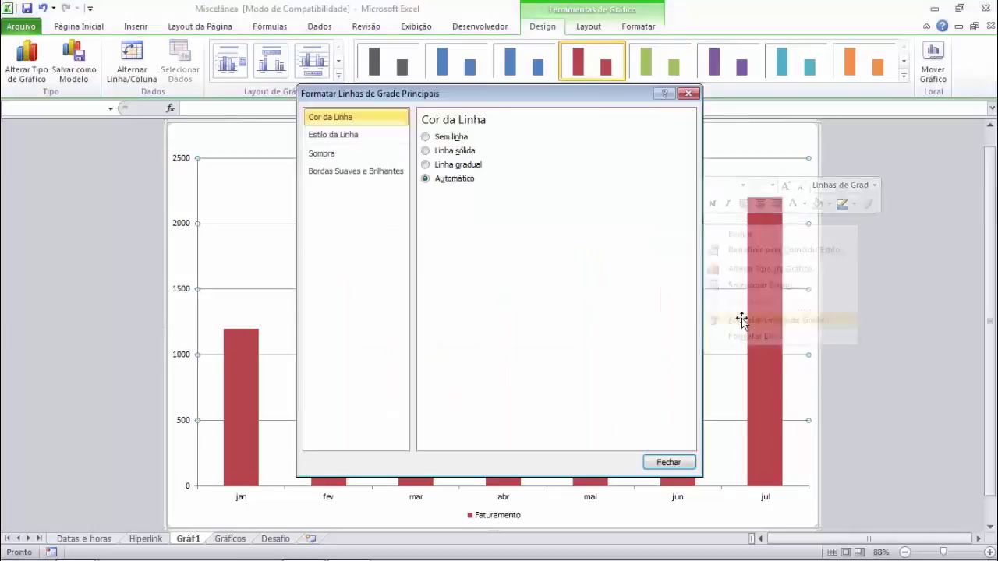
left_click(426, 151)
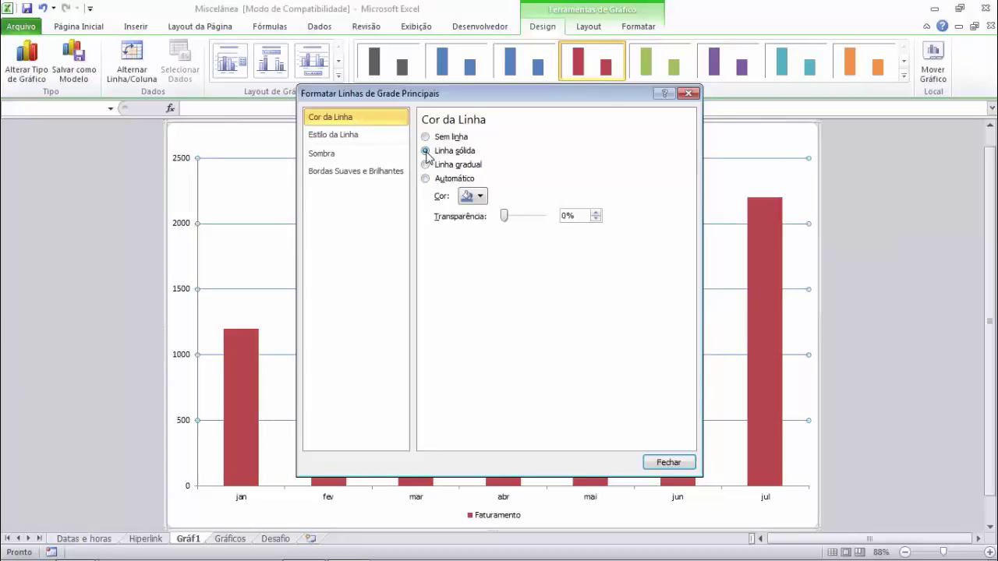
left_click(352, 136)
left_click(521, 176)
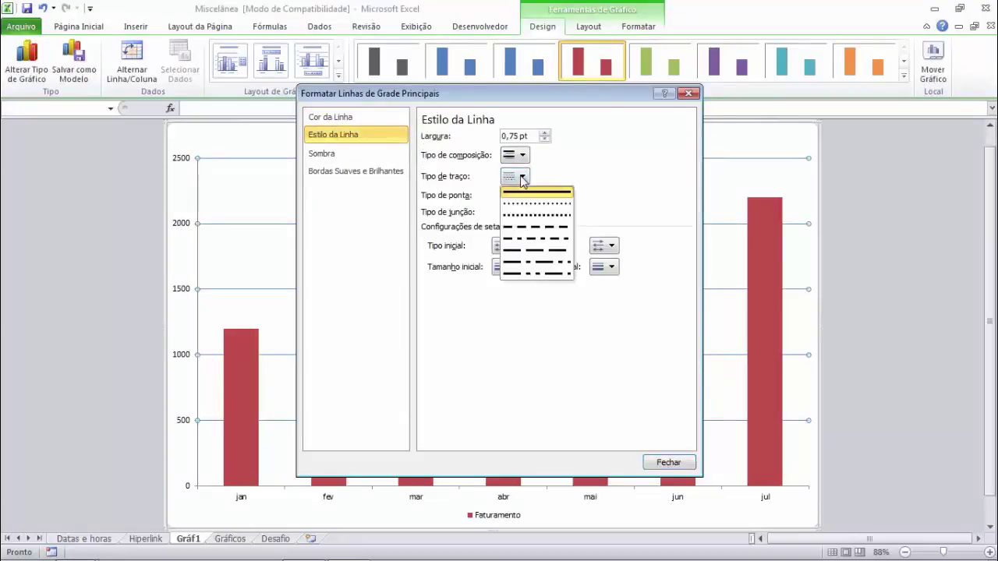
left_click(520, 221)
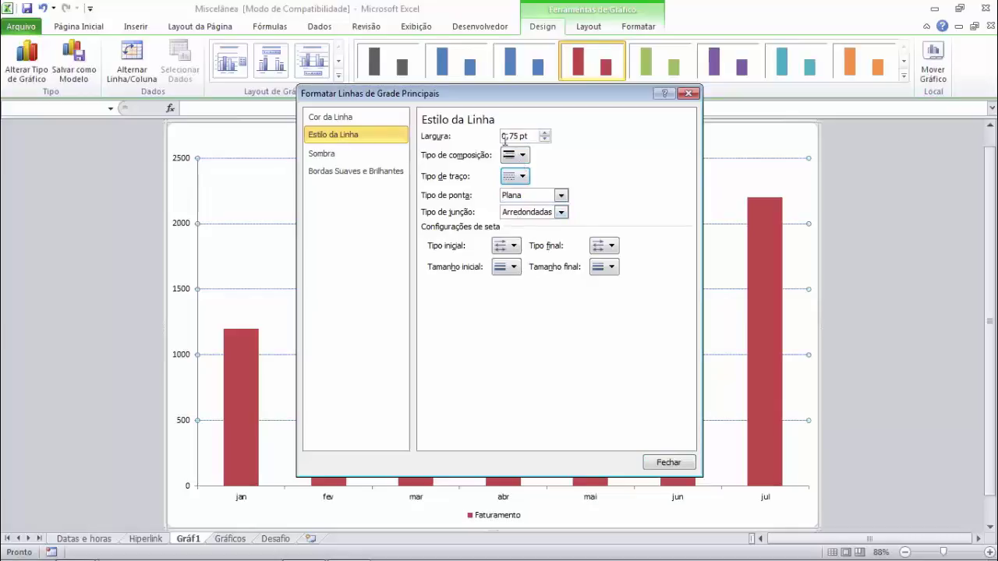
- Colour the major gridlines black and set their width to 3 pt
left_click(357, 117)
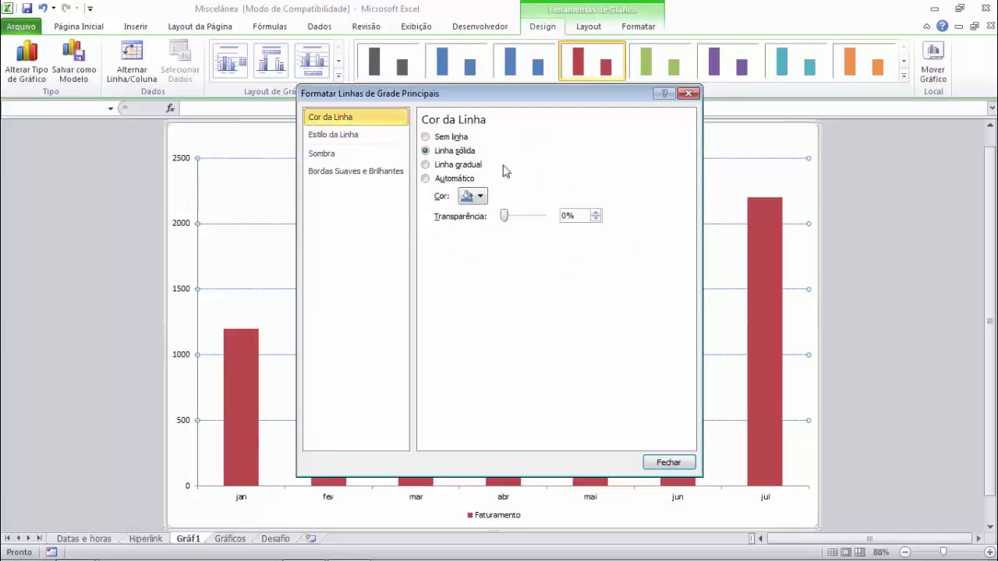
left_click(473, 197)
left_click(476, 229)
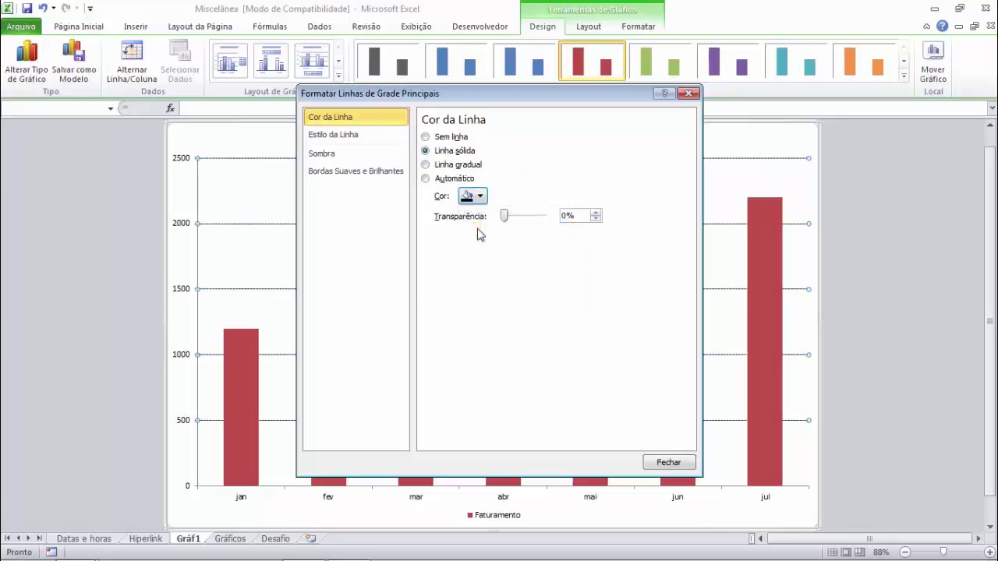
left_click(345, 135)
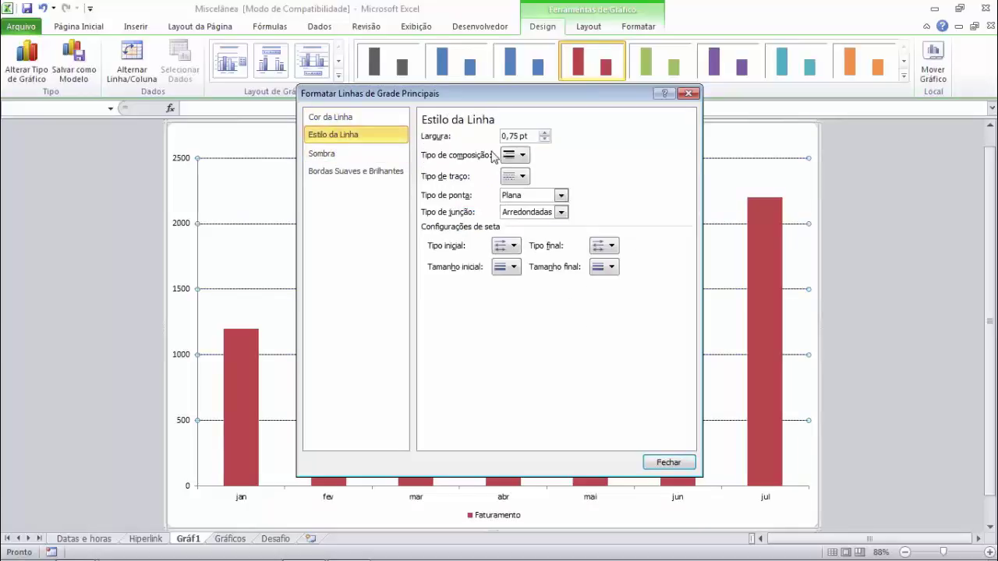
left_click(544, 133)
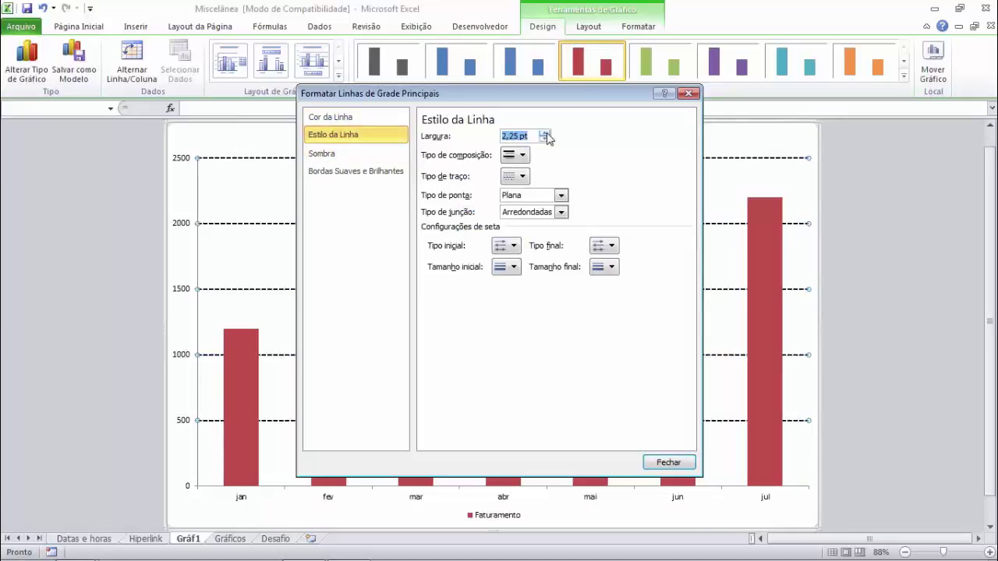
left_click(545, 133)
left_click(545, 133)
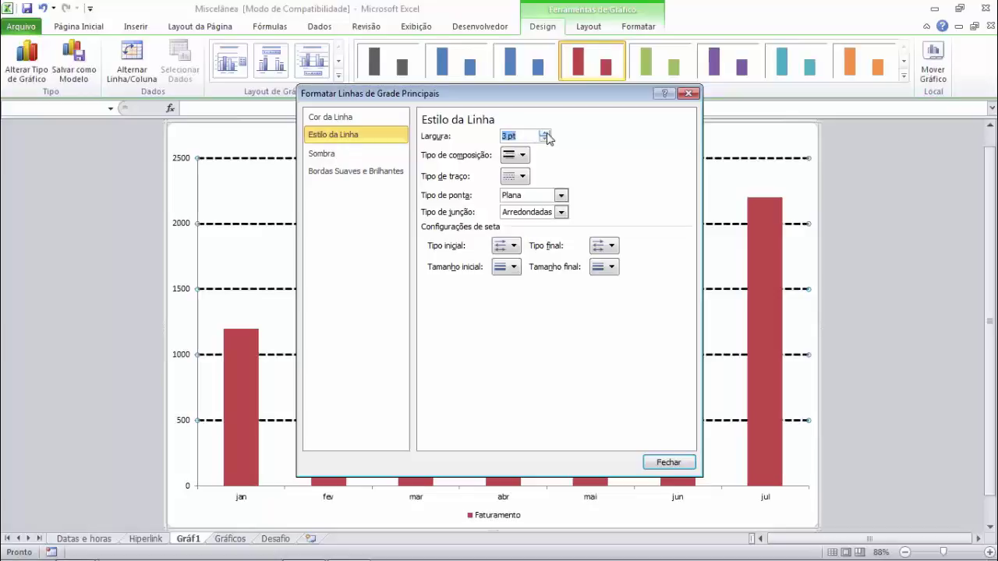
left_click(650, 460)
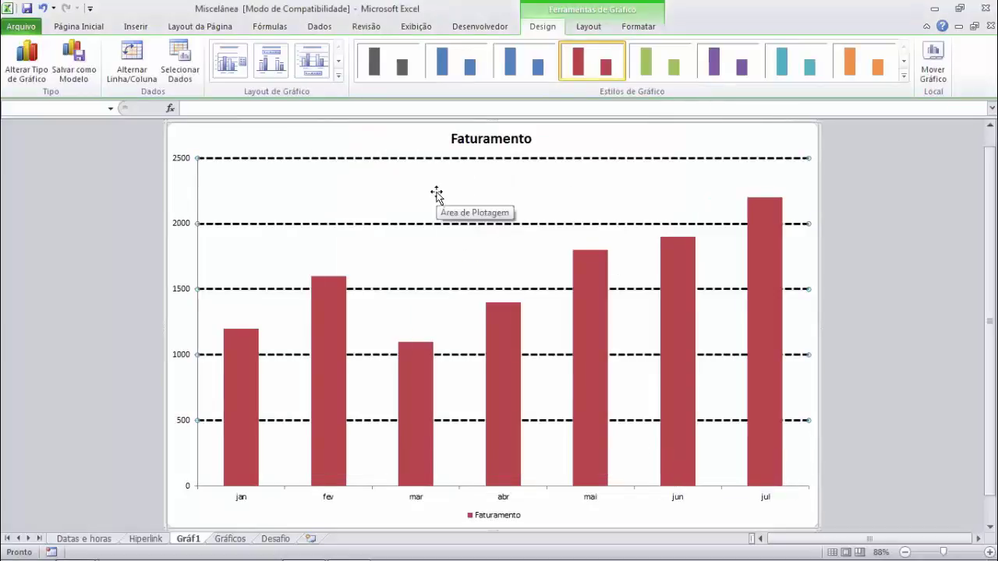
- Enlarge the vertical axis labels to font size 18
left_click(184, 166)
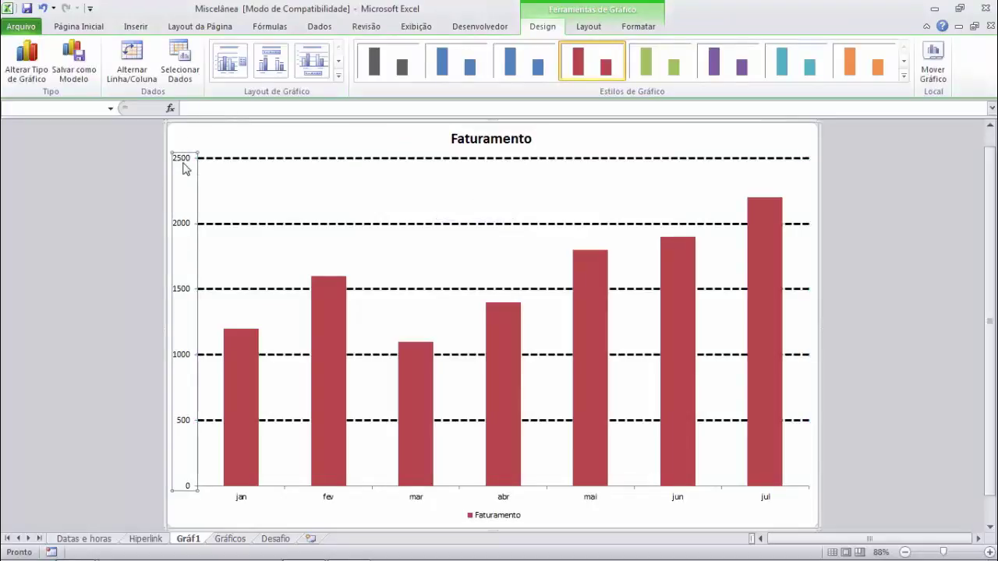
left_click(69, 28)
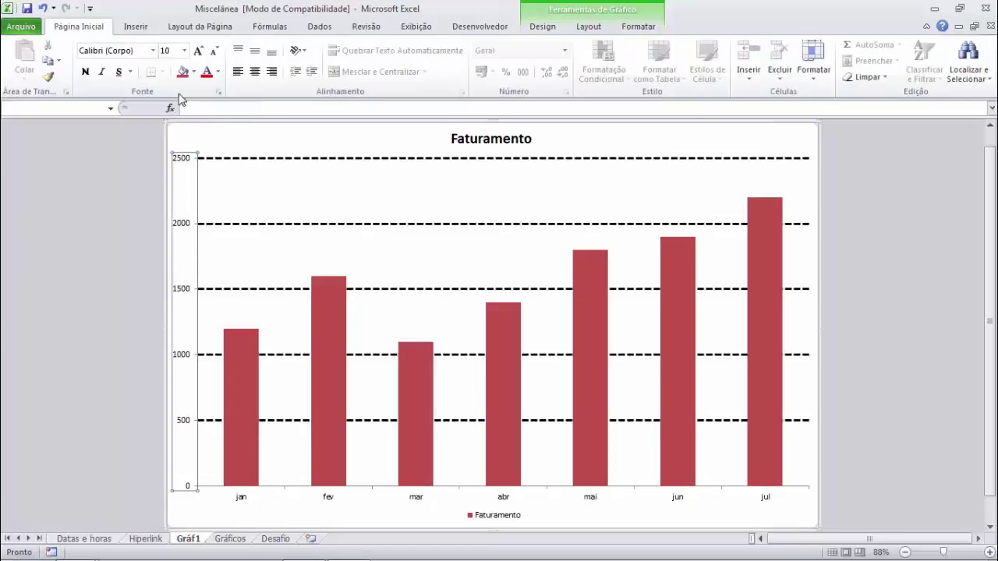
left_click(198, 51)
left_click(198, 51)
left_click(198, 50)
left_click(198, 51)
left_click(198, 51)
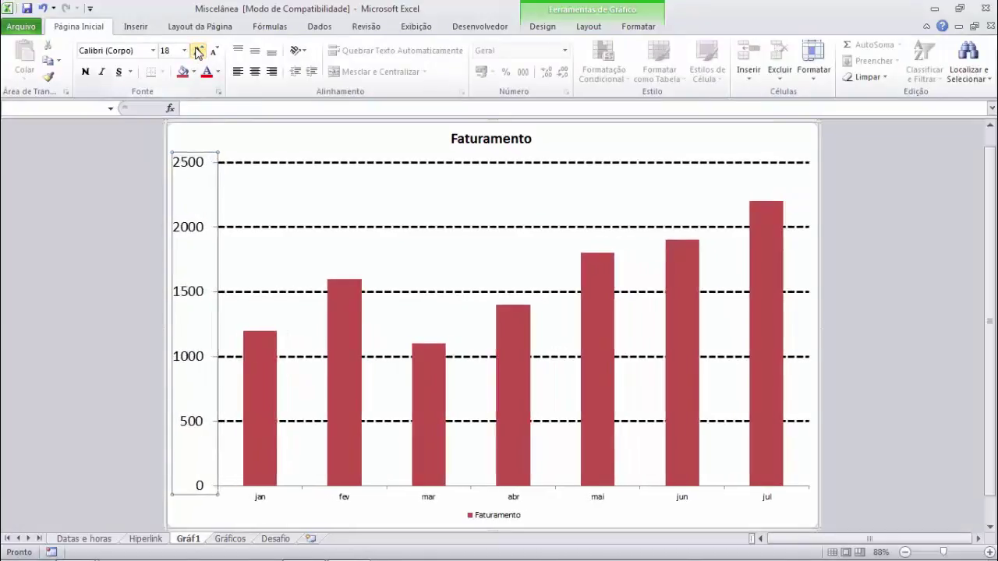
- Enlarge the month labels on the horizontal axis to font size 20
left_click(429, 497)
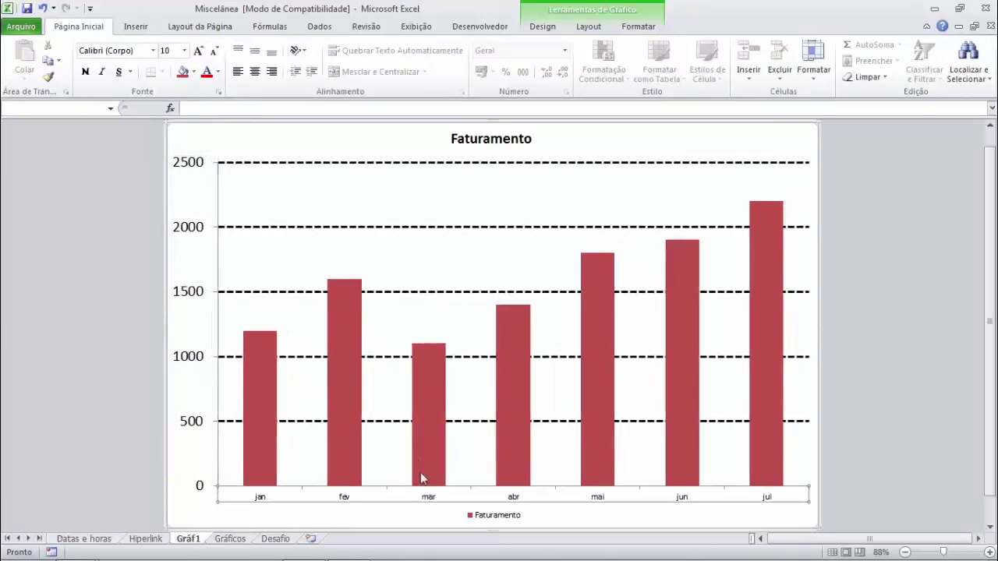
left_click(198, 51)
left_click(198, 51)
left_click(198, 51)
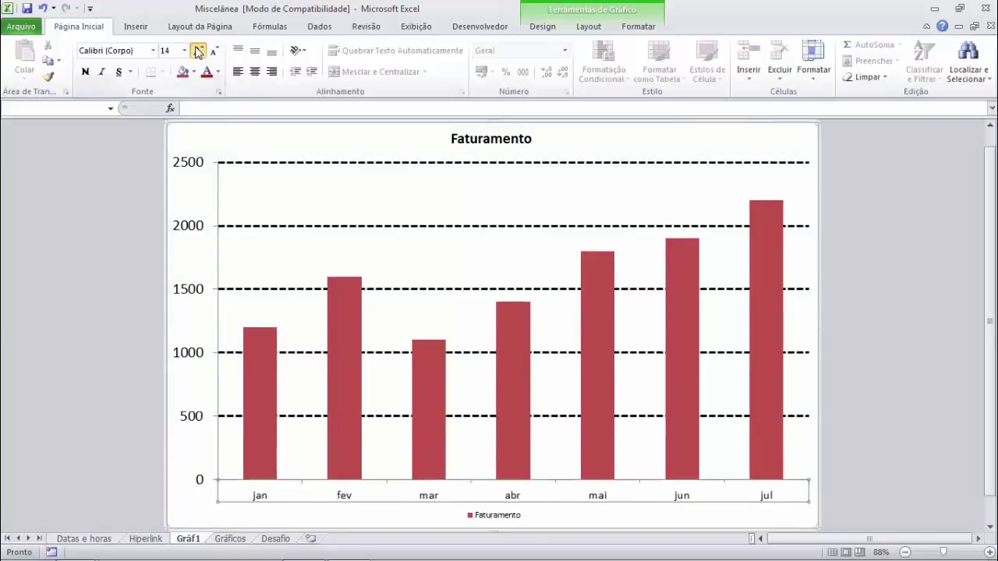
left_click(199, 51)
left_click(198, 51)
left_click(198, 50)
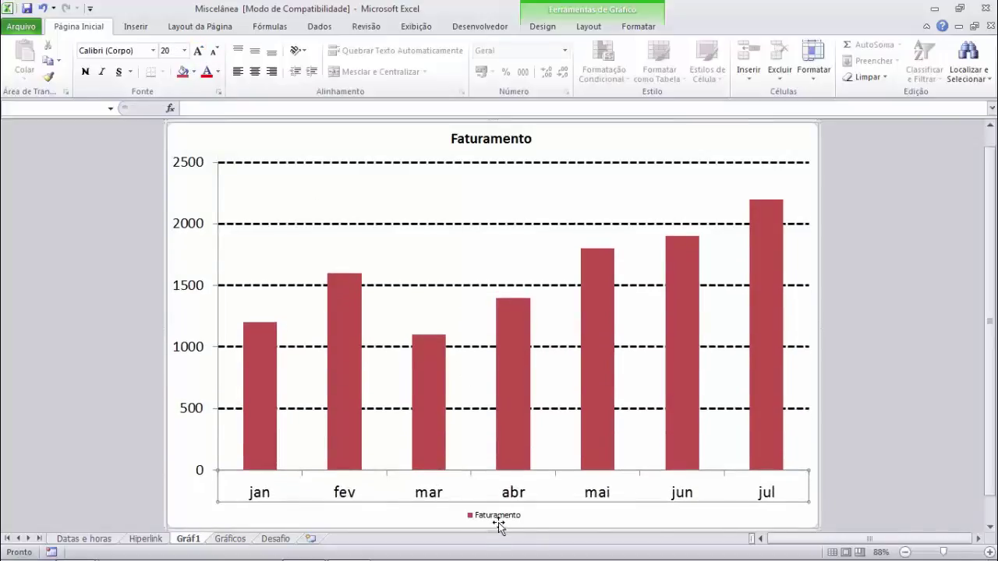
- Enlarge the font of the Faturamento legend by several sizes
left_click(489, 518)
left_click(198, 51)
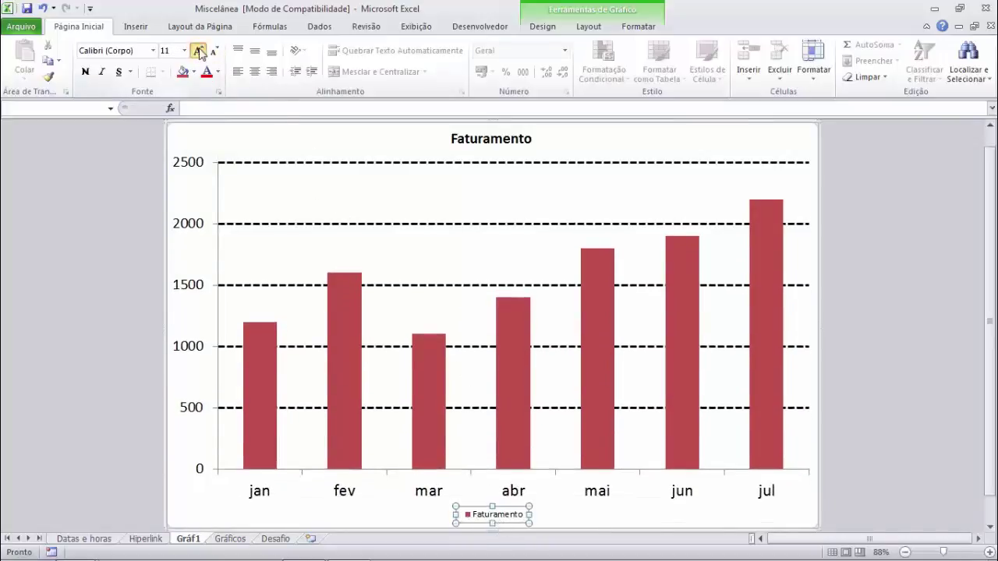
left_click(198, 51)
left_click(198, 50)
left_click(198, 51)
- Enlarge the chart title Faturamento to font size 32 and deselect the chart
left_click(484, 137)
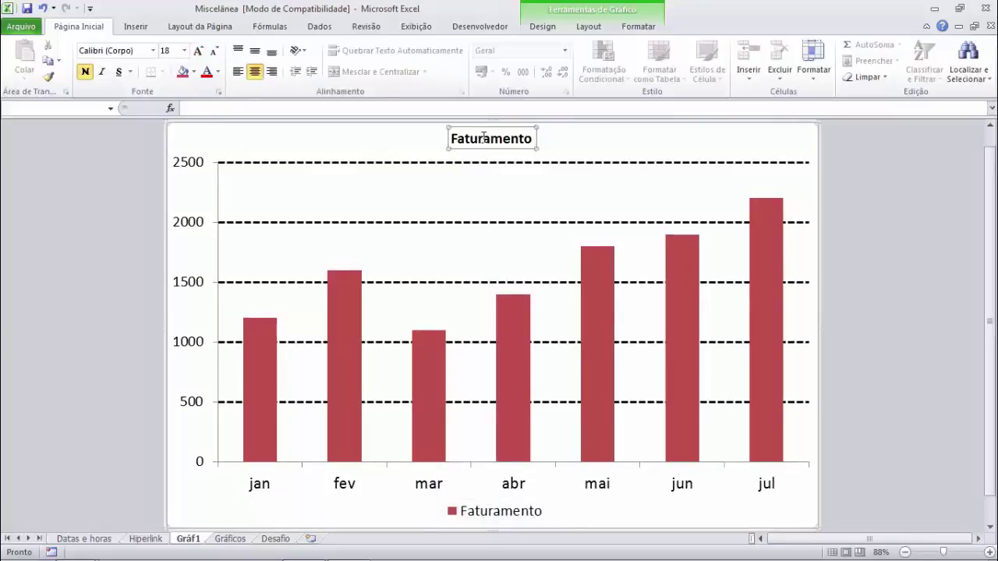
left_click(198, 51)
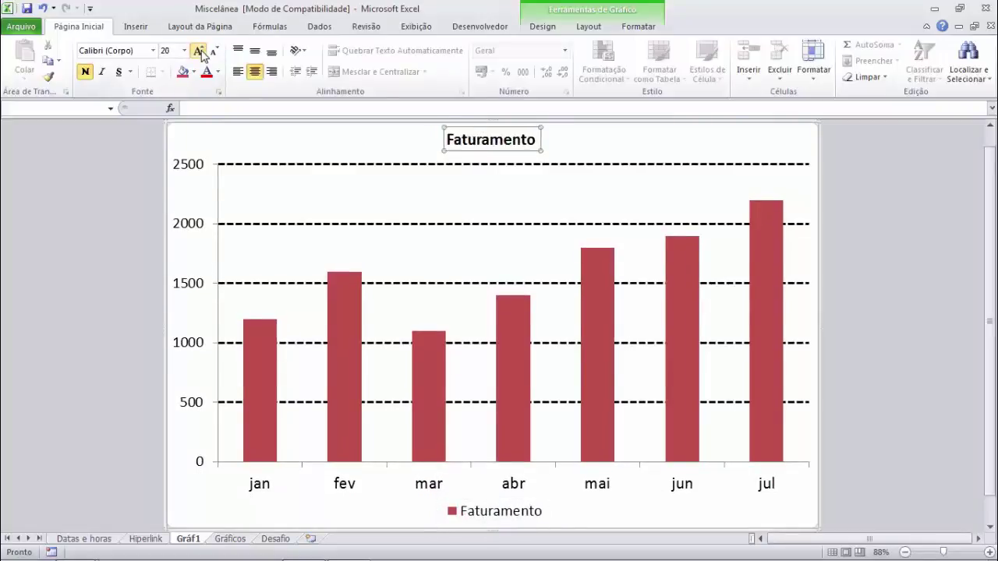
left_click(198, 51)
left_click(198, 50)
left_click(198, 51)
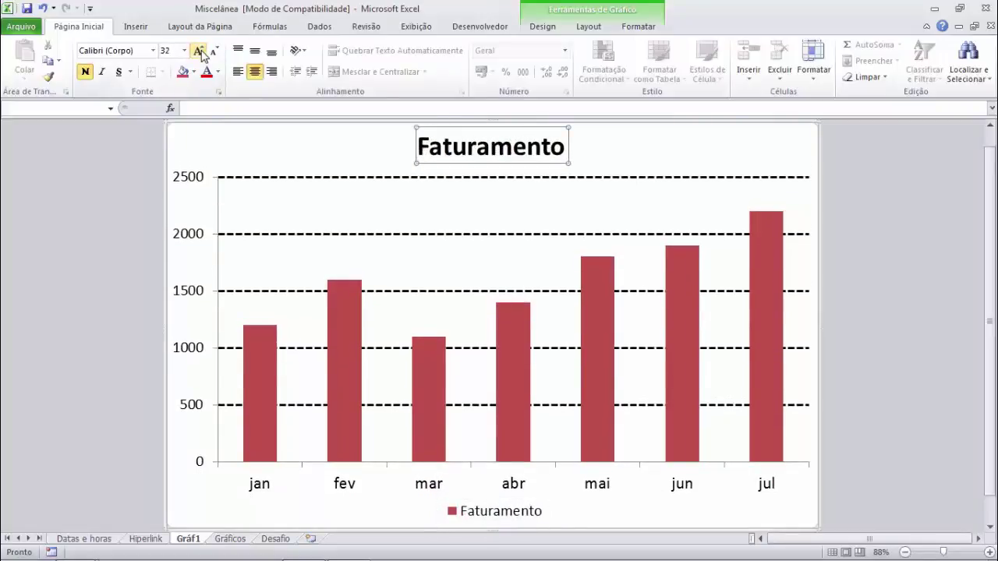
left_click(917, 323)
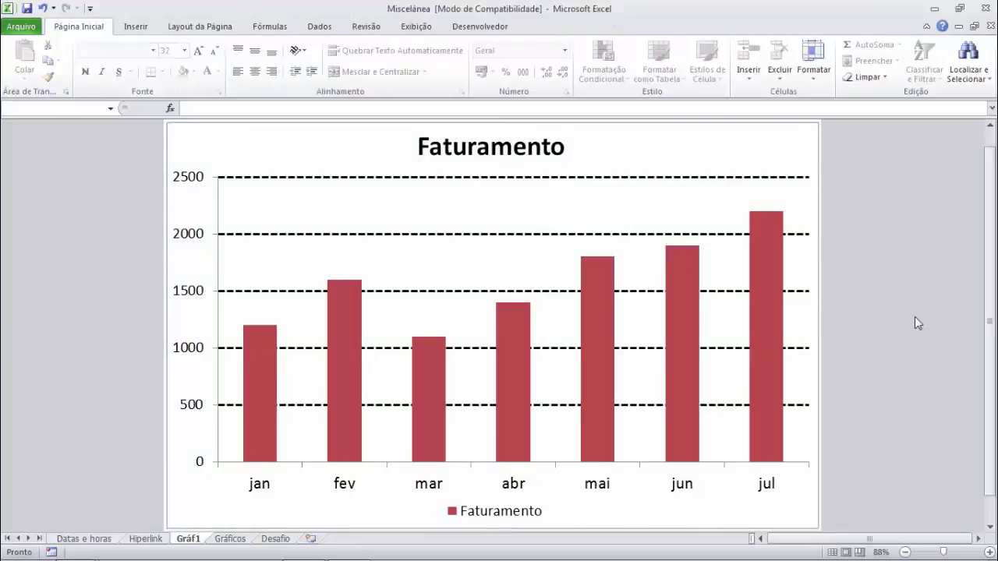
- Add data labels to the Faturamento columns and select all of the labels
left_click(499, 328)
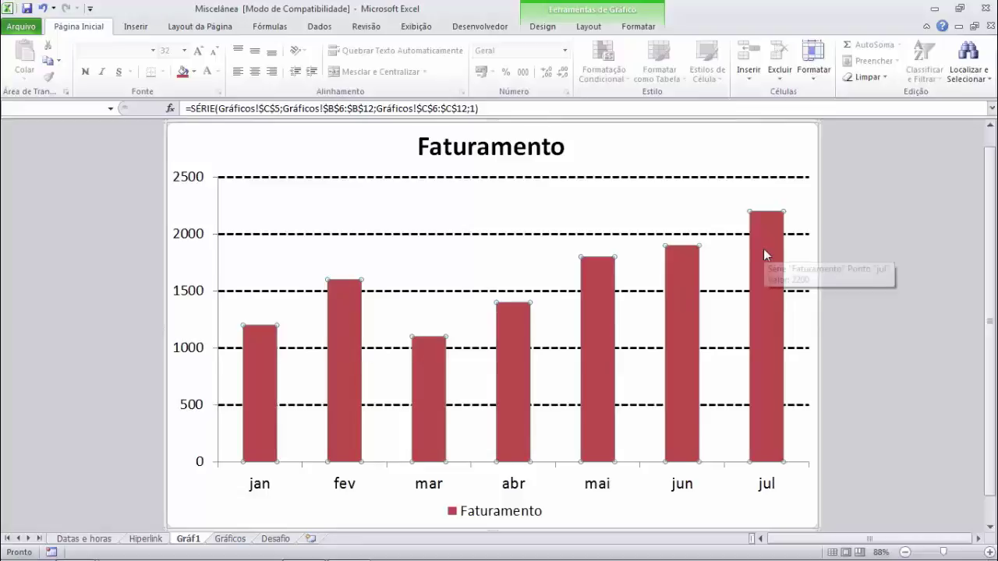
right_click(335, 322)
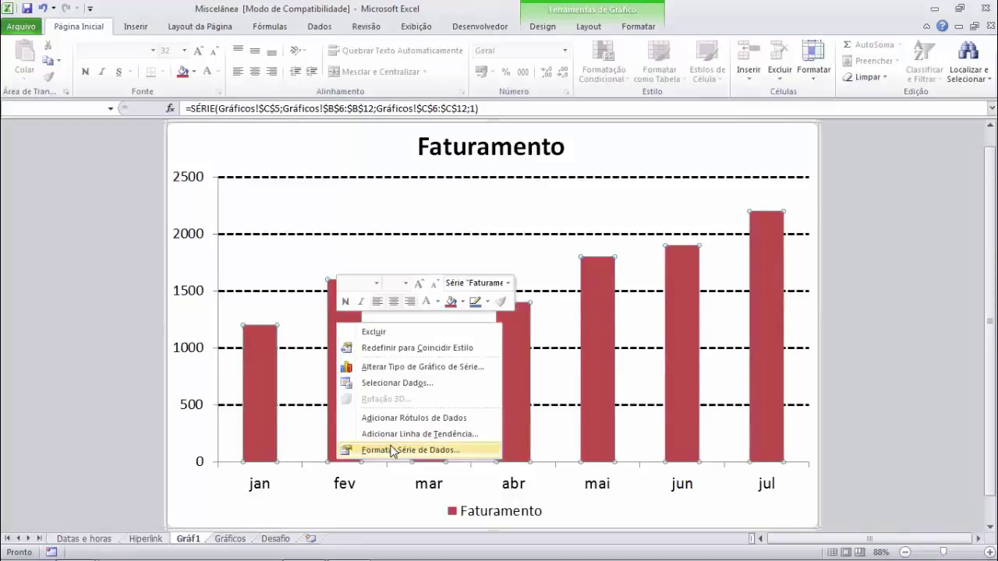
left_click(426, 422)
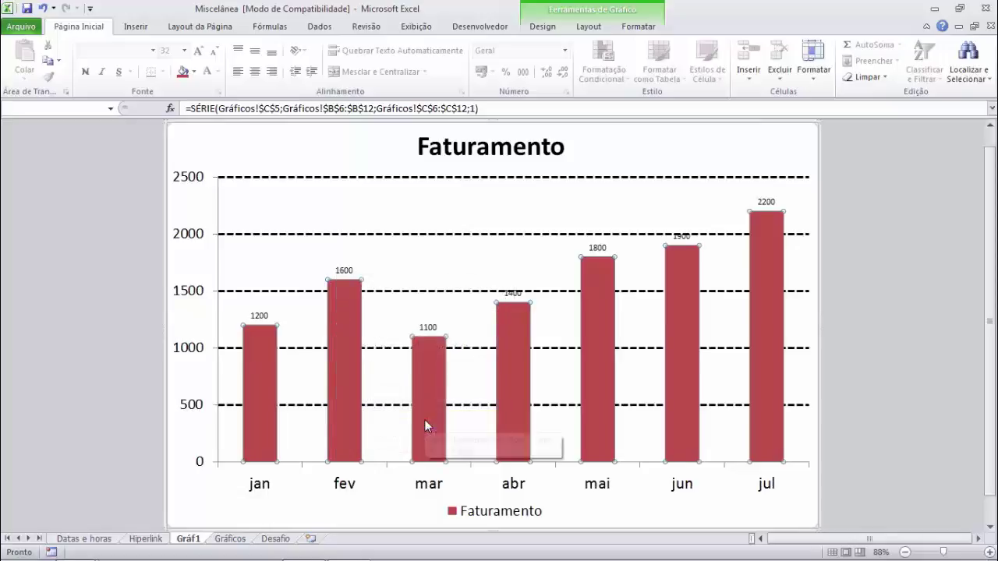
left_click(346, 270)
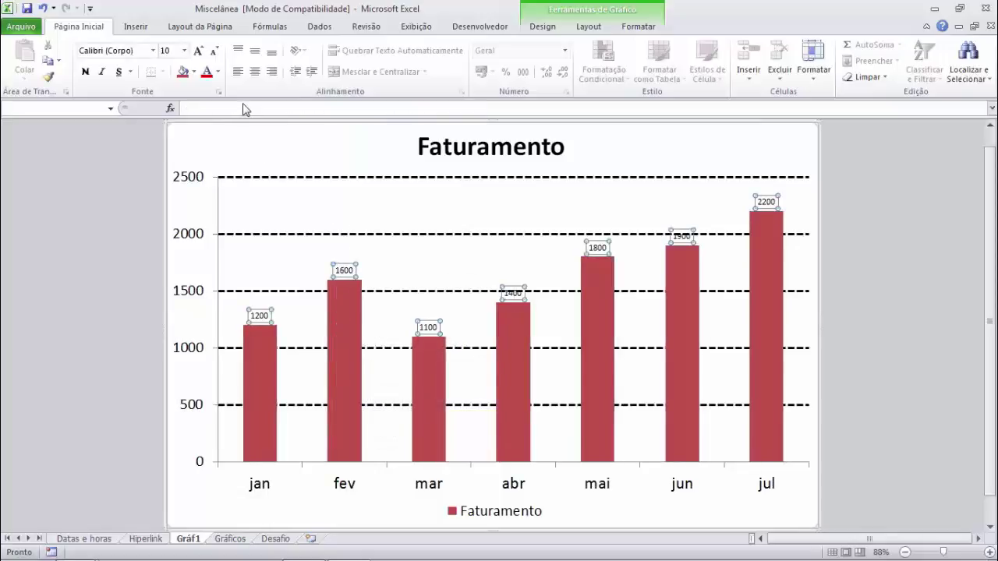
- Enlarge the data labels of the Faturamento columns to font size 18 and deselect the chart
left_click(199, 51)
left_click(199, 51)
left_click(199, 51)
left_click(198, 51)
left_click(199, 50)
left_click(199, 50)
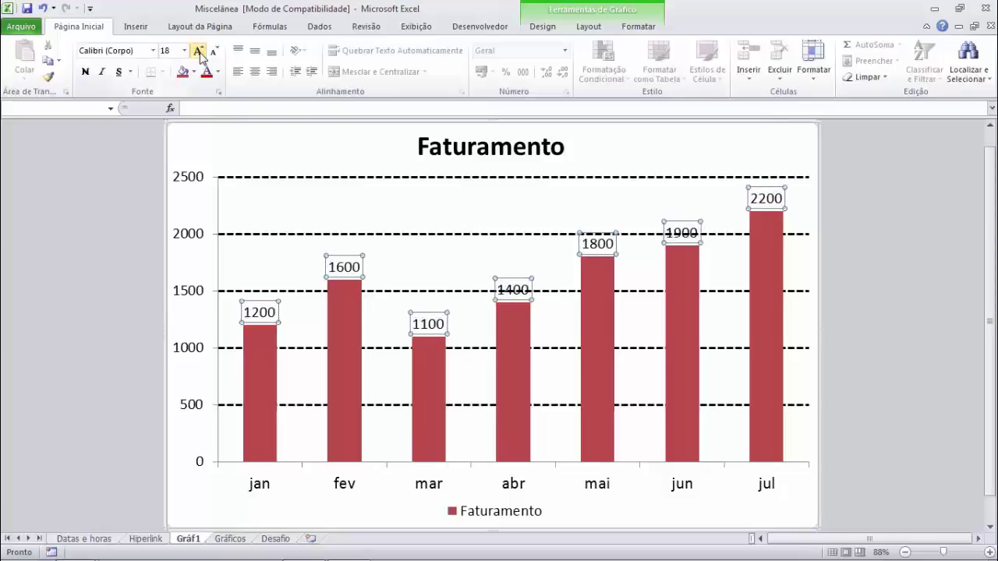
left_click(901, 243)
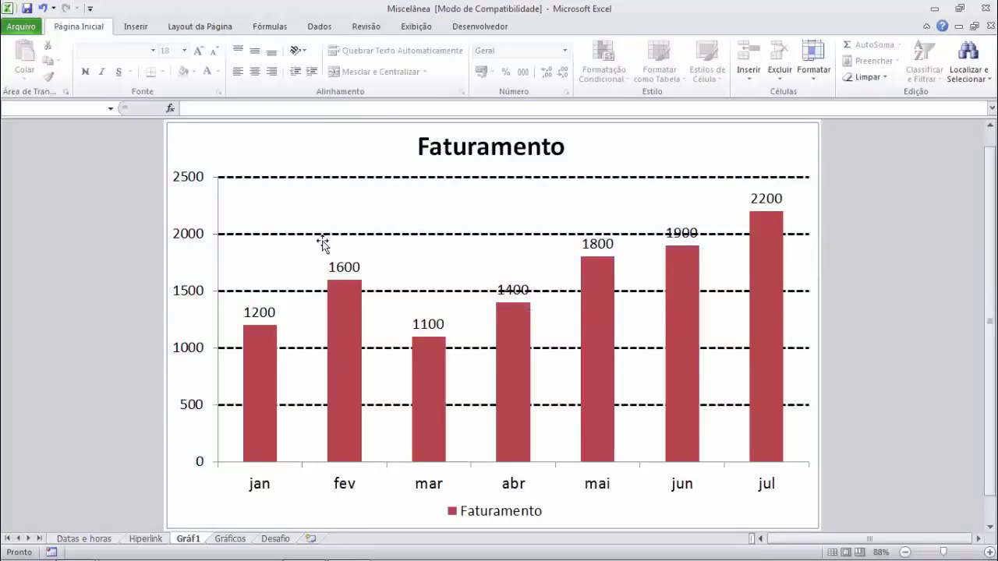
- Position the column data labels at Base Interna and rotate all their text by 270°
left_click(347, 267)
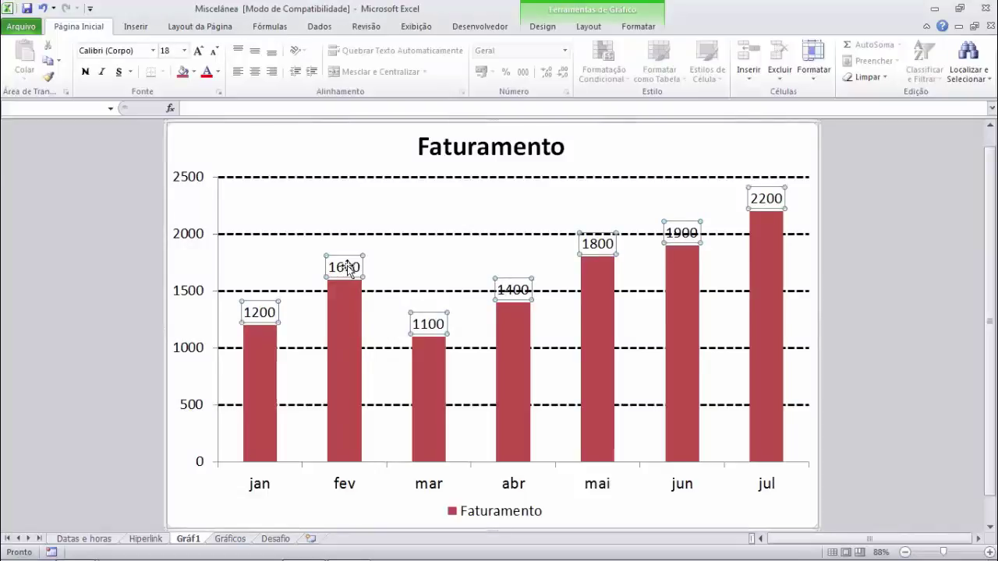
right_click(347, 267)
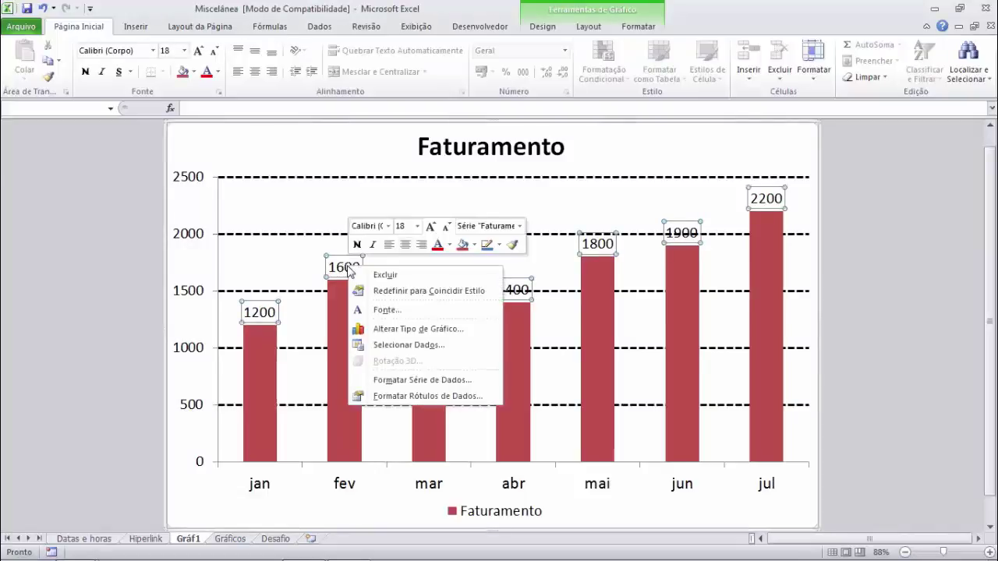
left_click(401, 396)
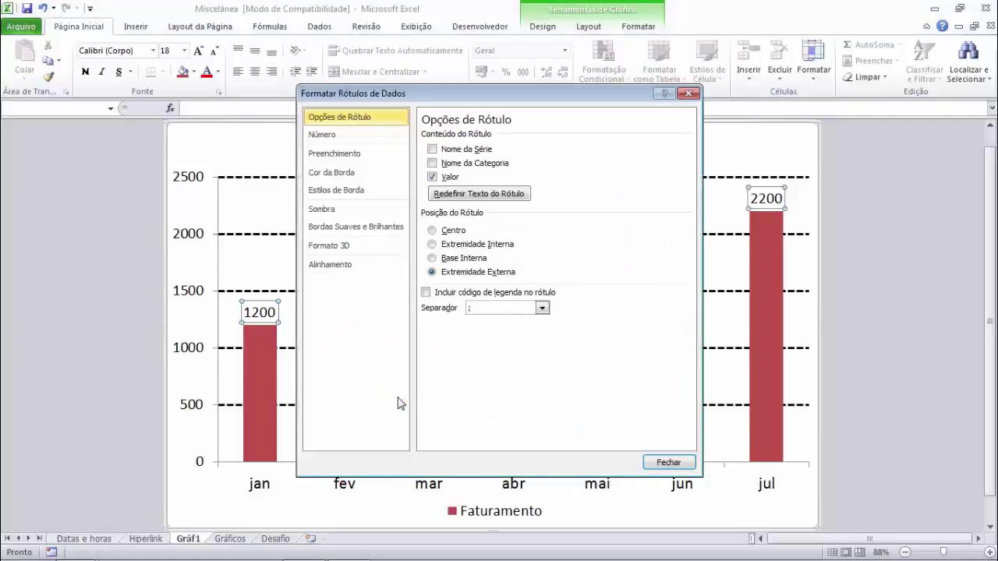
left_click(433, 259)
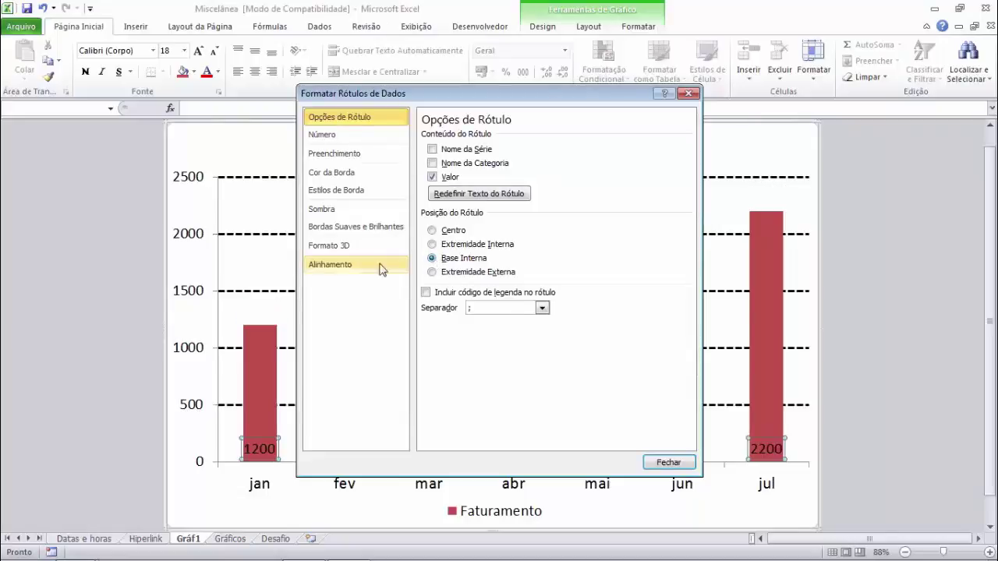
left_click(357, 269)
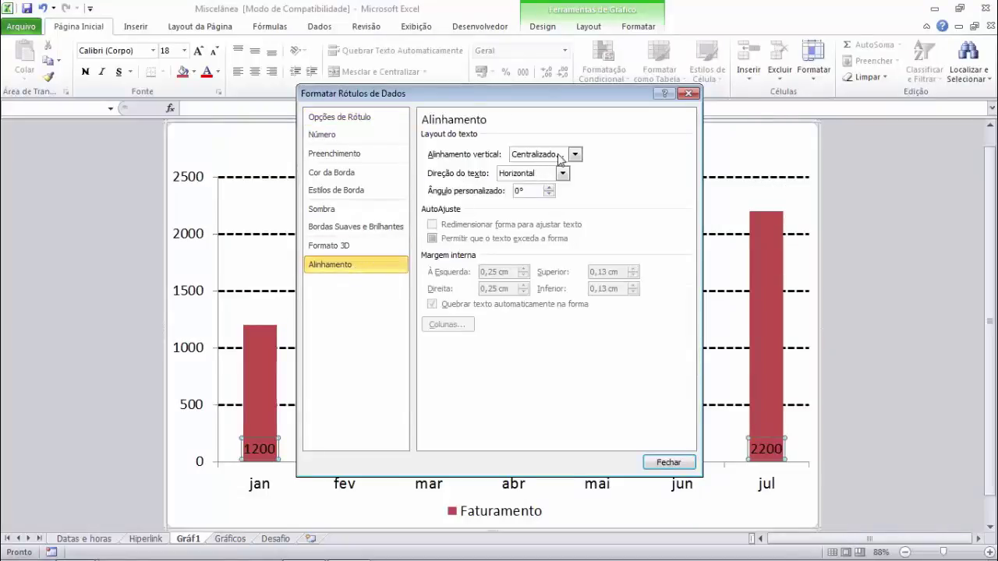
left_click(575, 155)
left_click(575, 154)
left_click(530, 174)
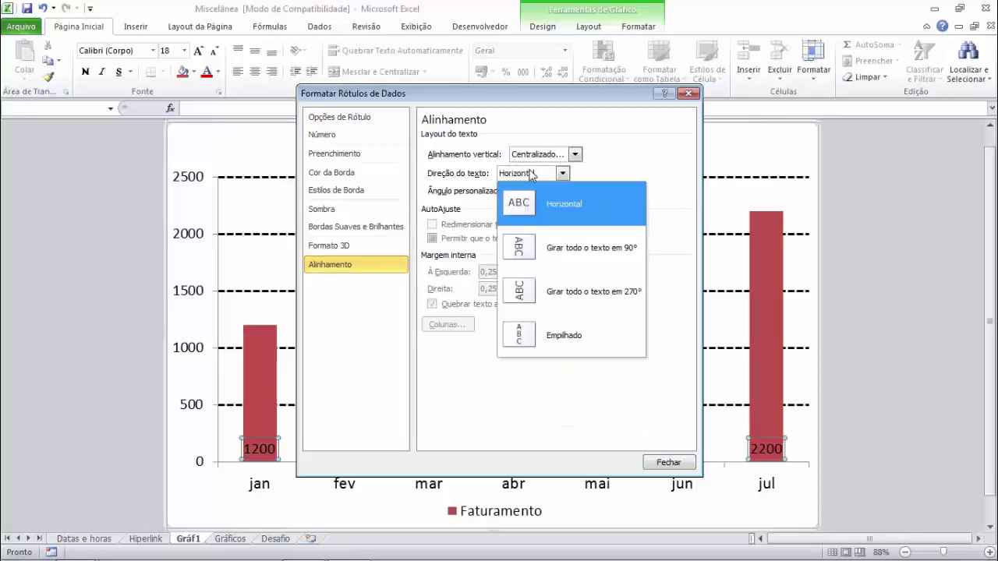
left_click(519, 296)
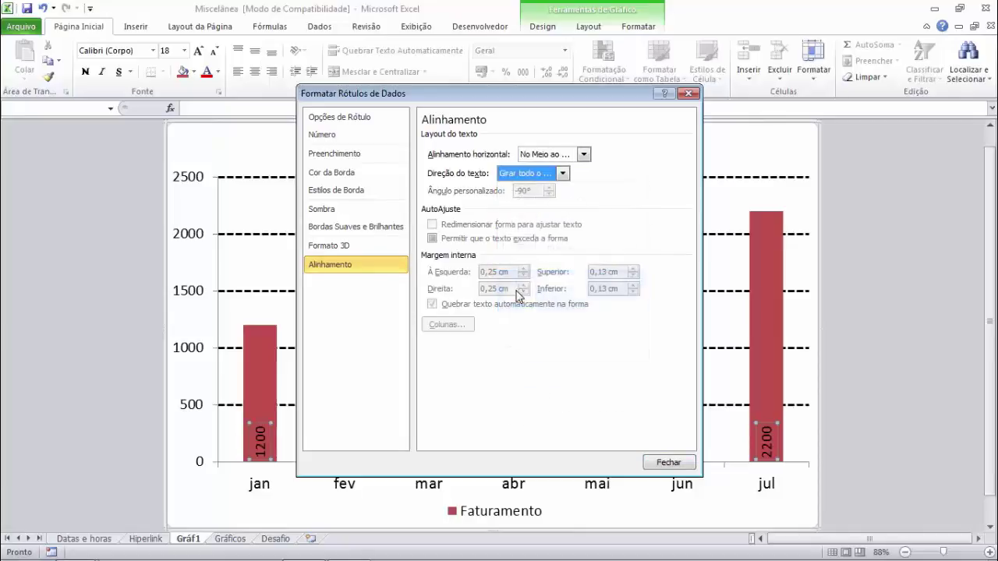
left_click(668, 463)
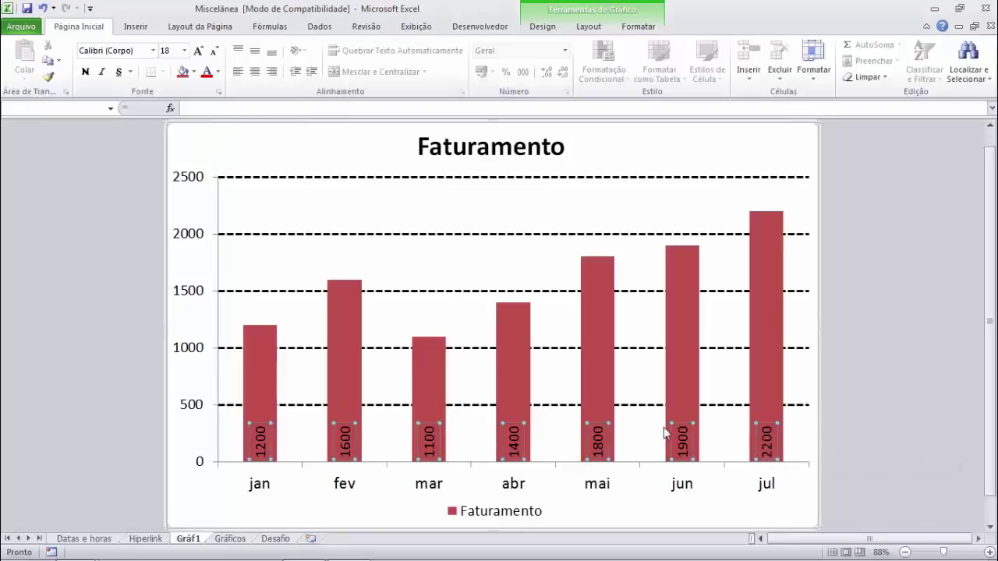
- Move the column data labels to the Extremidade Interna position and deselect the chart
right_click(687, 441)
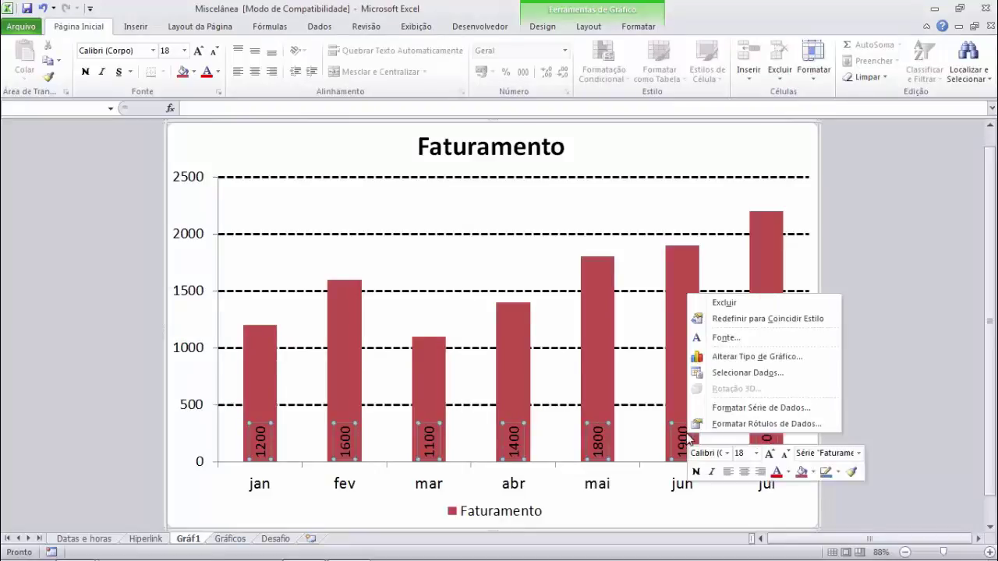
left_click(736, 424)
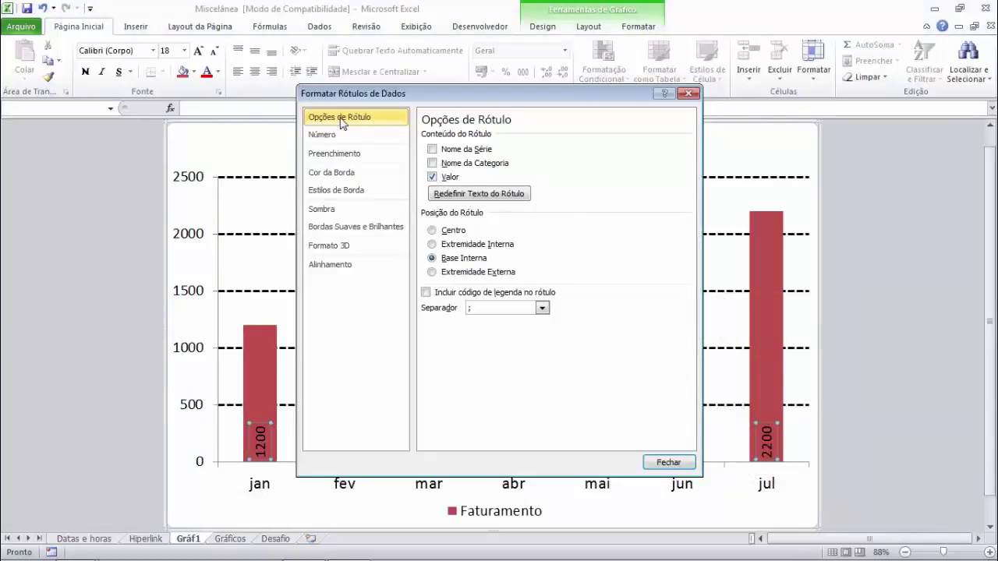
left_click(432, 230)
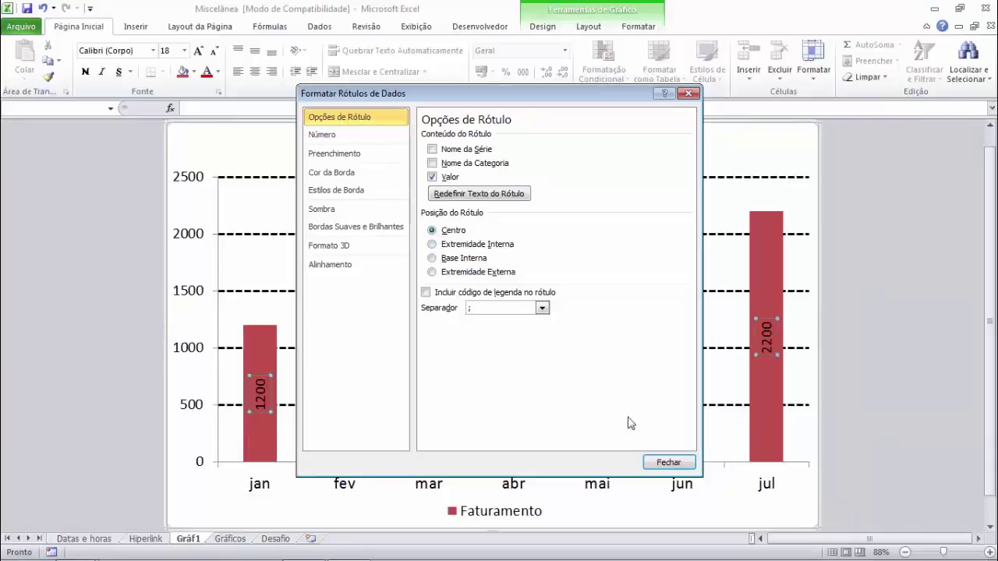
left_click(454, 246)
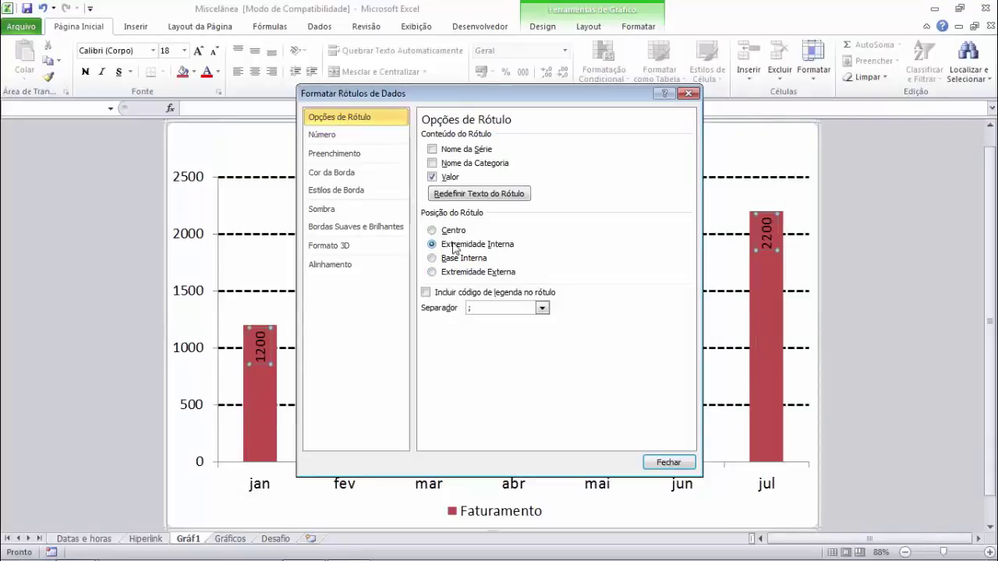
left_click(670, 463)
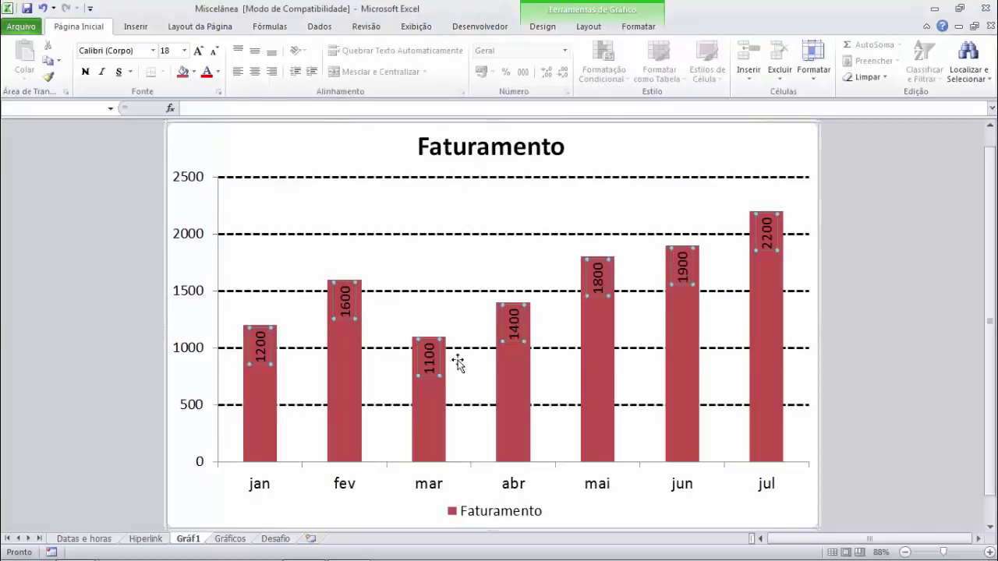
left_click(903, 296)
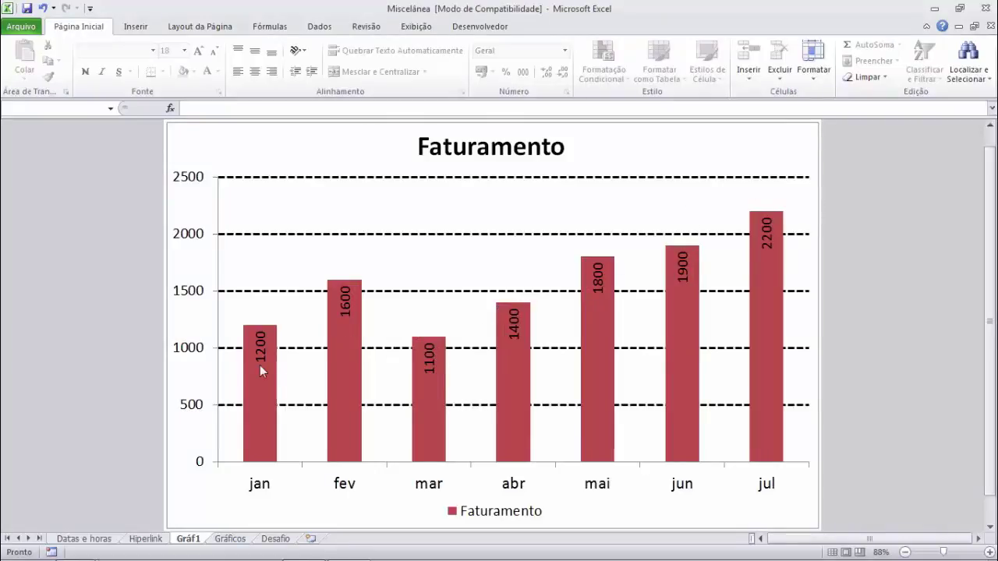
- Look over the column chart, check the charts on the Gráficos sheet and return to the Gráf1 sheet
scroll(757, 385, "up", 1)
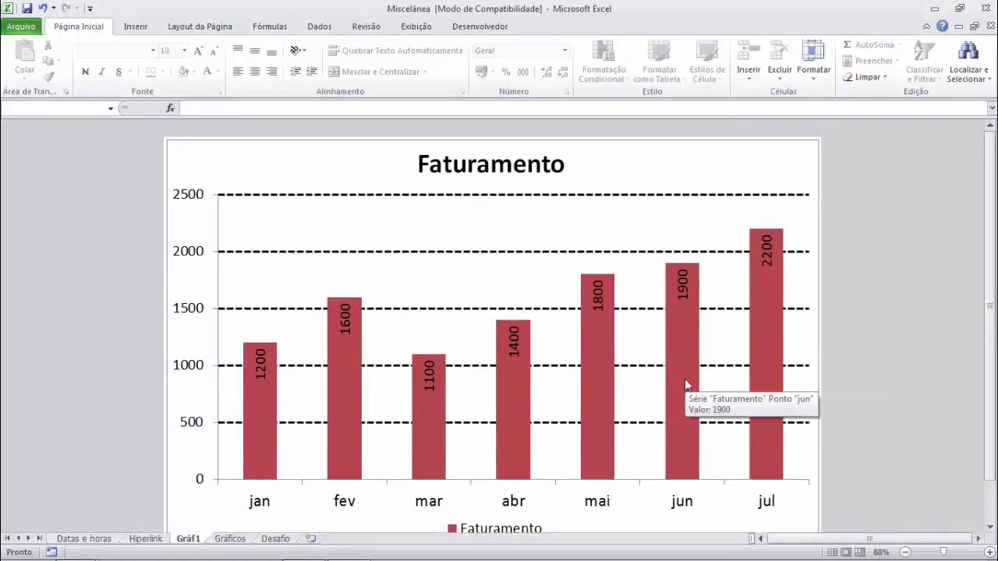
left_click(507, 303)
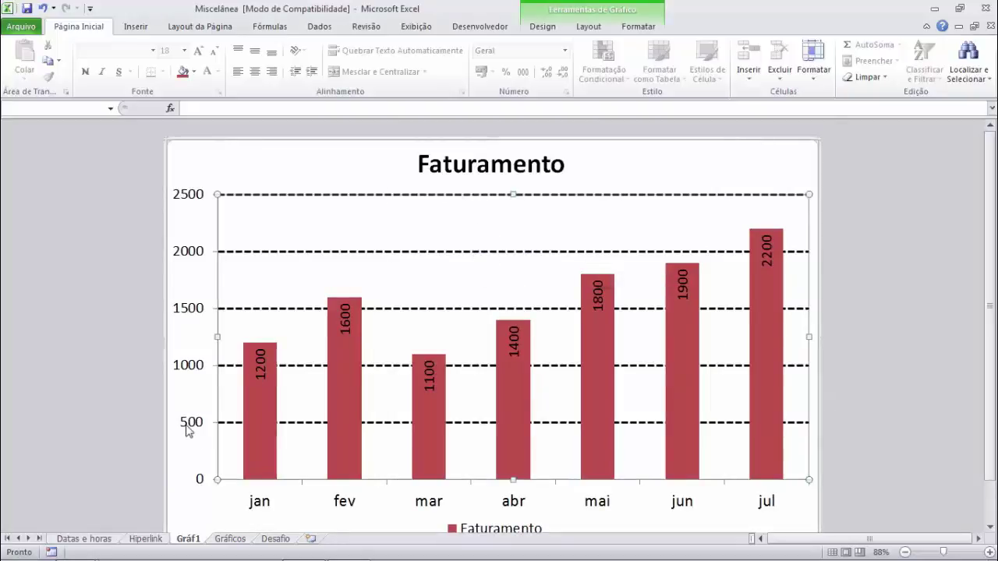
left_click(233, 539)
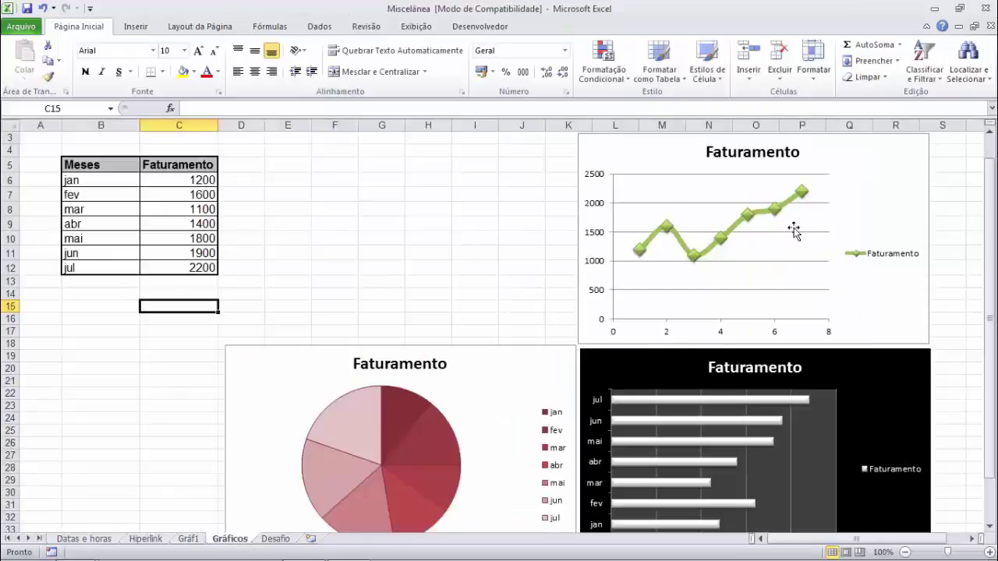
left_click(190, 539)
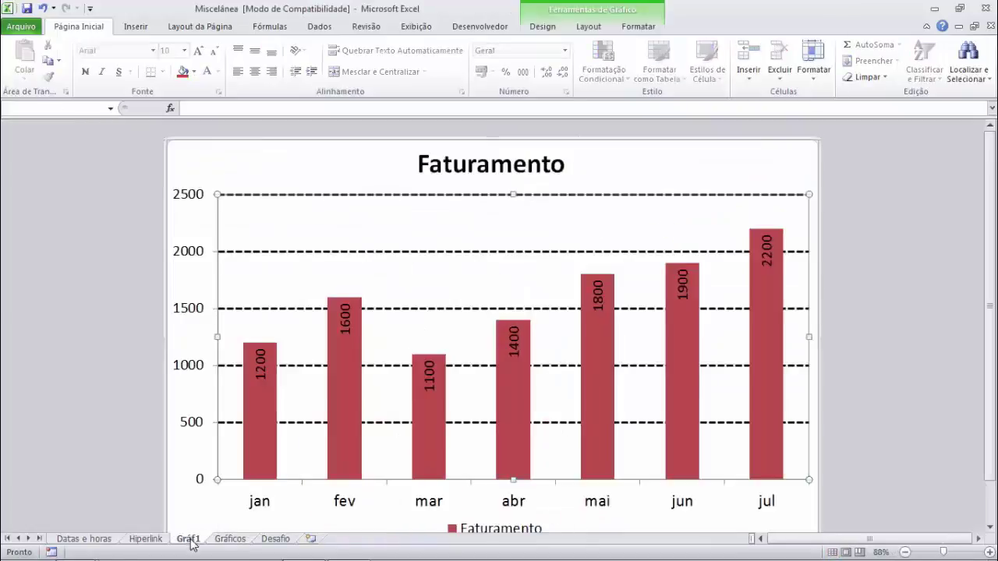
- Try the green bevelled chart style on the column chart and undo it
left_click(644, 28)
left_click(589, 30)
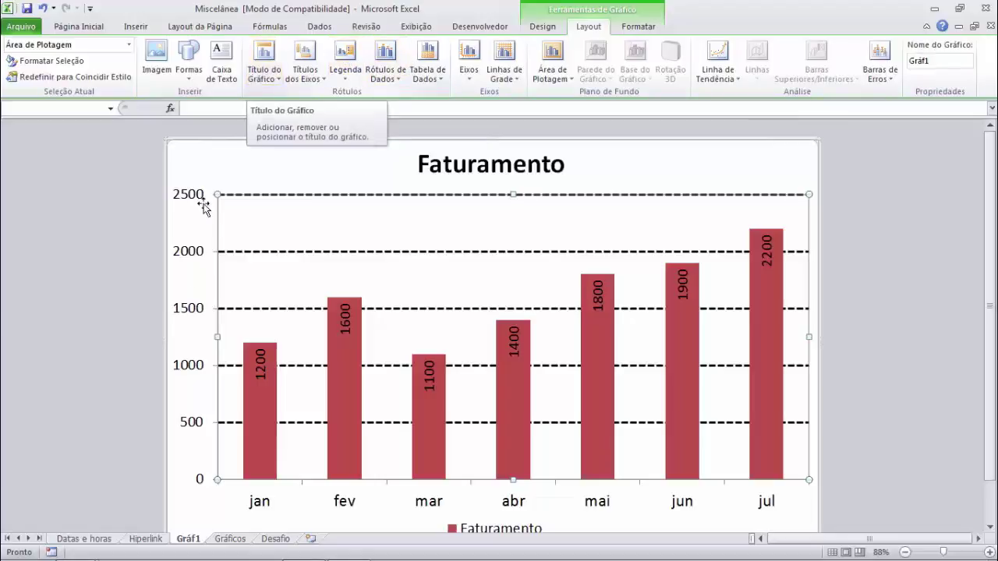
left_click(550, 30)
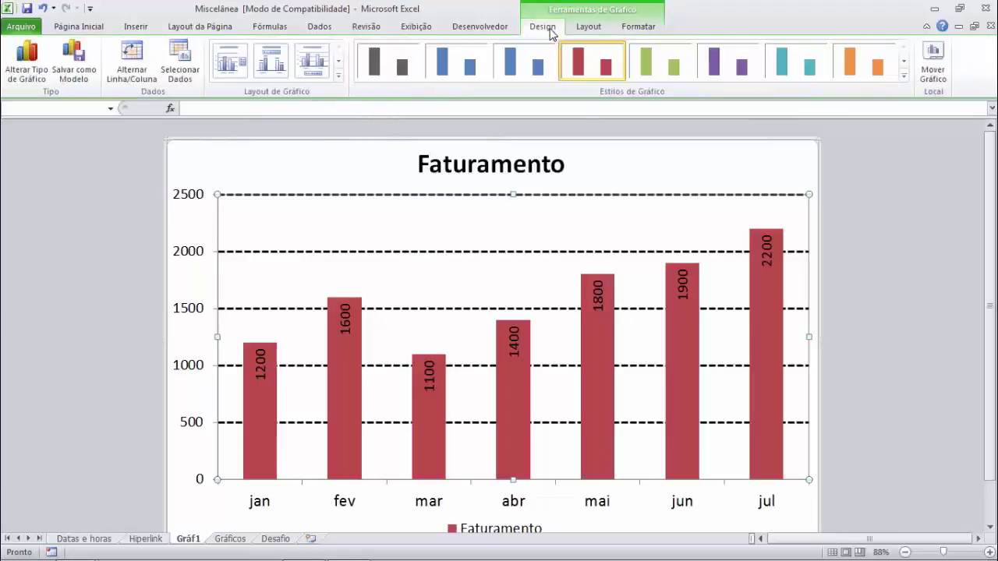
left_click(903, 75)
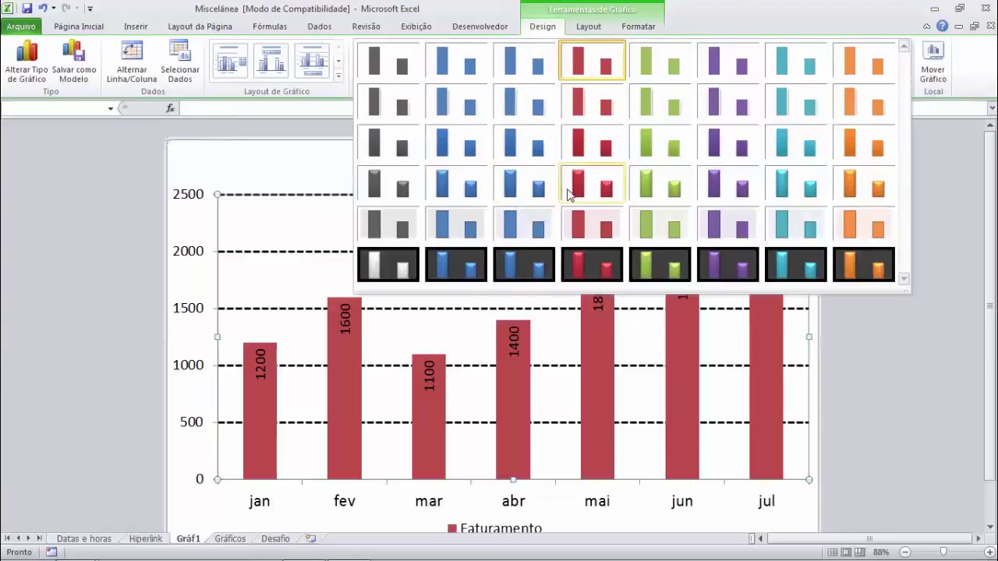
left_click(661, 188)
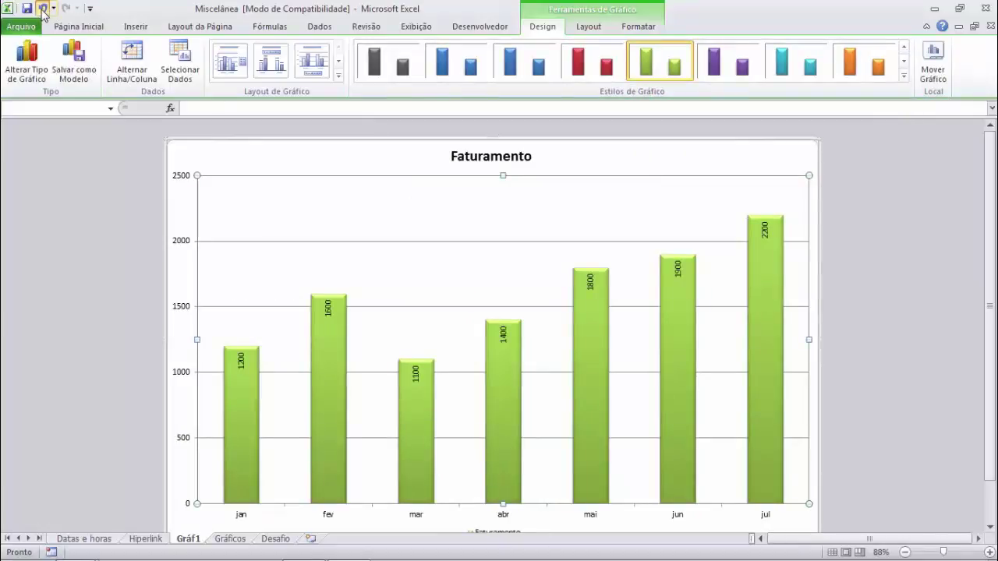
left_click(43, 10)
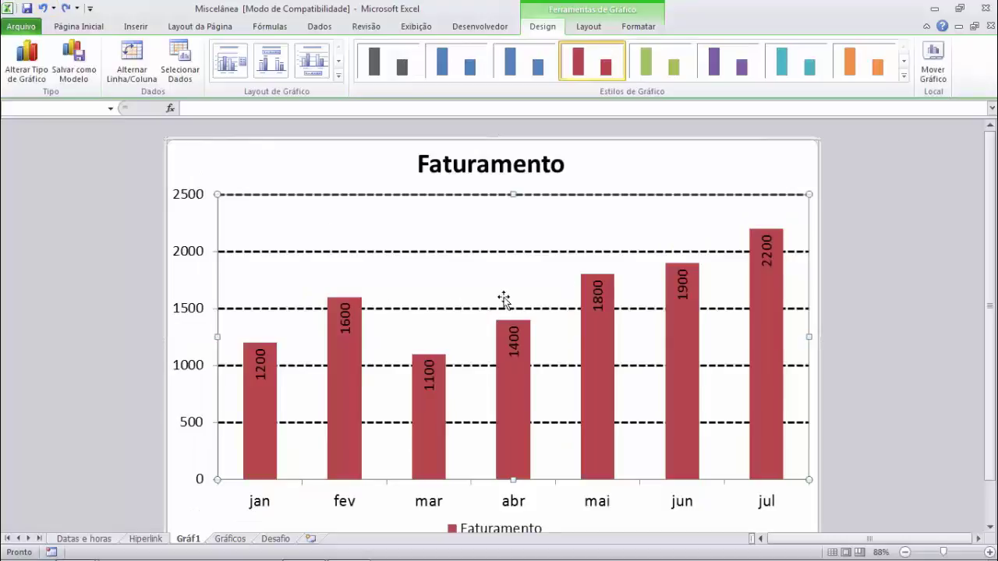
- Deselect the column chart and switch to the Gráficos sheet
left_click(829, 276)
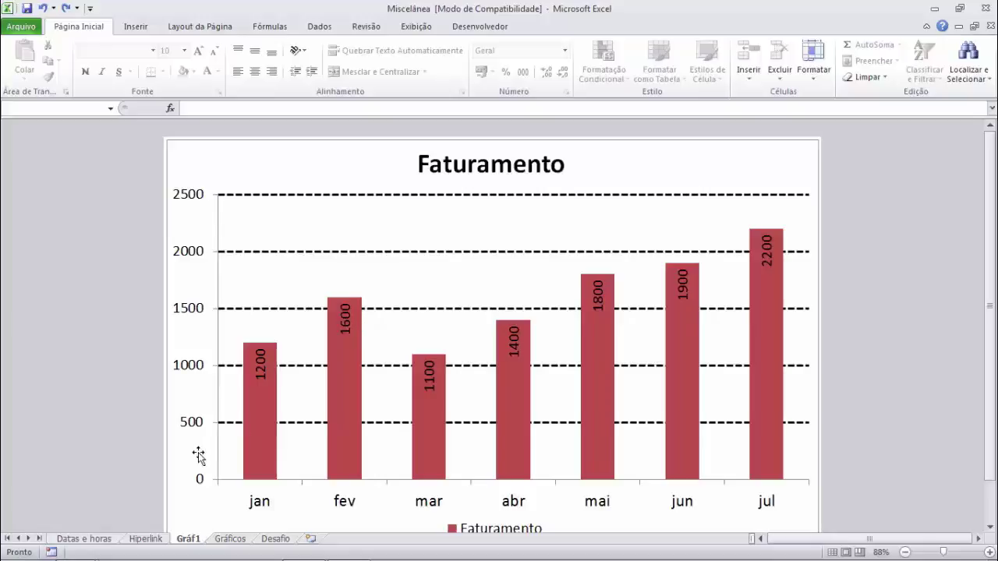
left_click(229, 538)
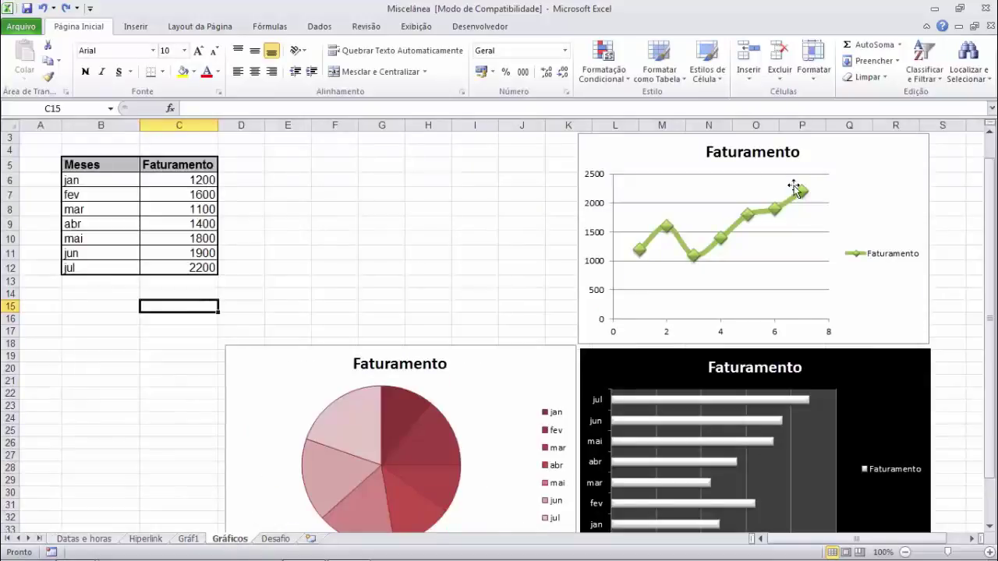